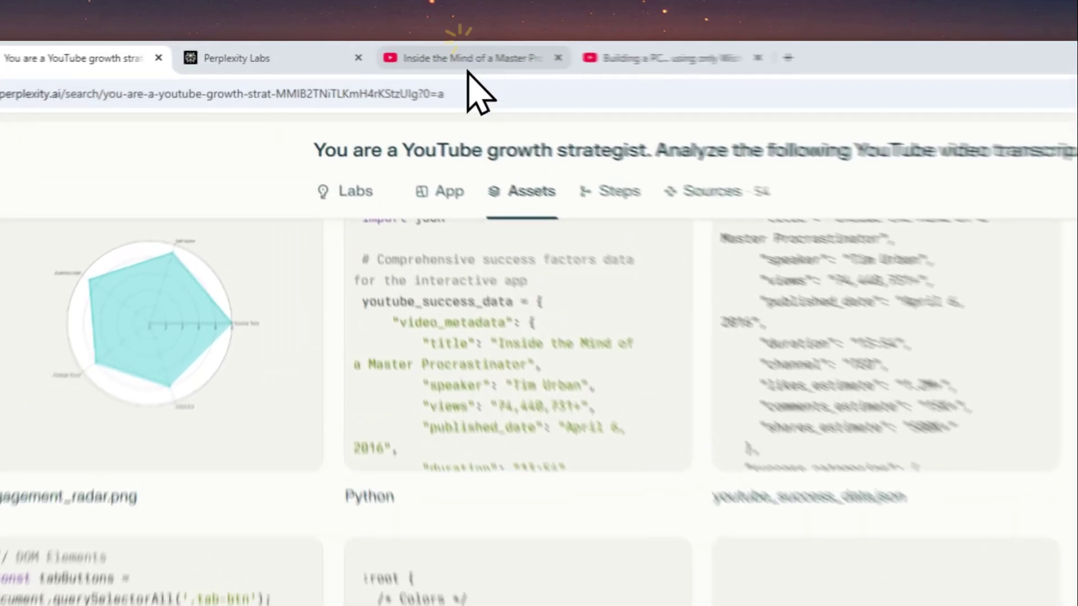
Step: View the TED talk 'Inside the Mind of a Master Procrastinator' on its YouTube tab
{"action": "left_click", "coordinate": [413, 52]}
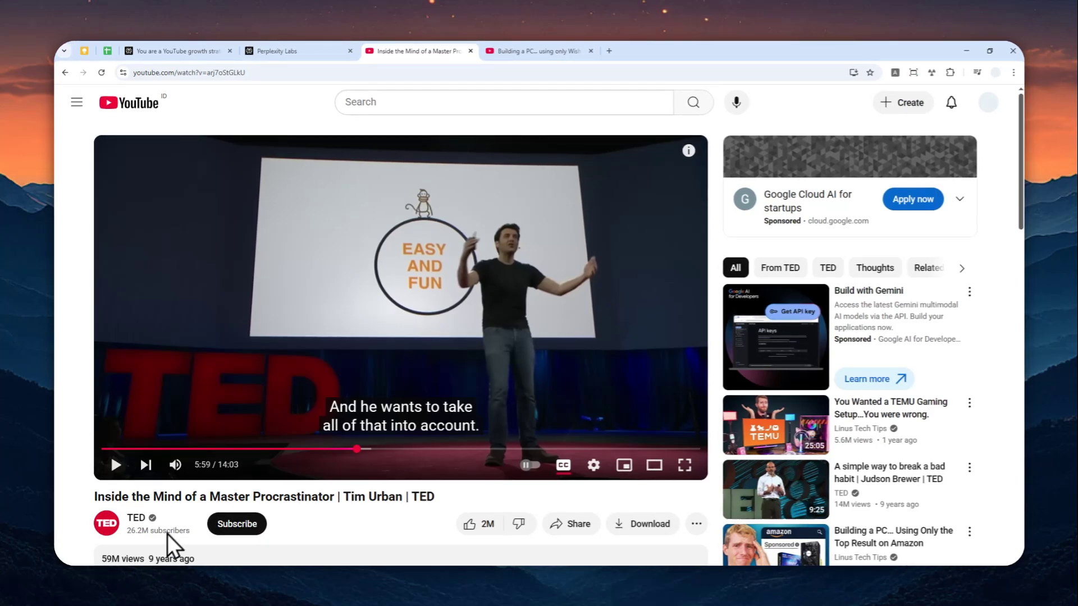
Step: Return to the YouTube Success Strategy Analyzer app and scroll down to its section tabs
{"action": "left_click", "coordinate": [275, 51]}
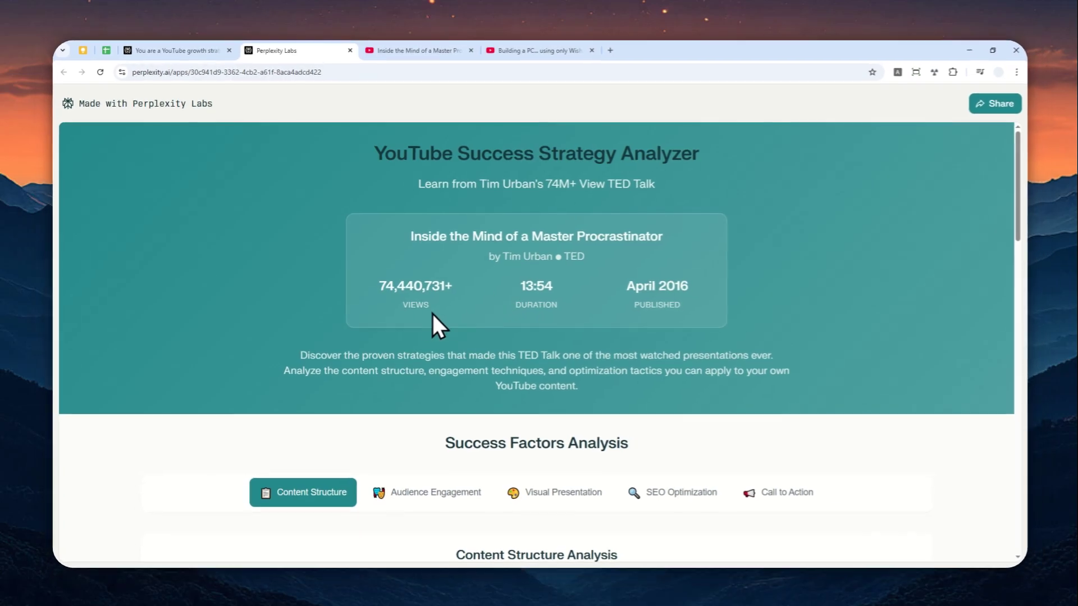
{"action": "scroll", "coordinate": [370, 362], "scroll_direction": "down", "scroll_amount": 3}
{"action": "scroll", "coordinate": [359, 356], "scroll_direction": "down", "scroll_amount": 2}
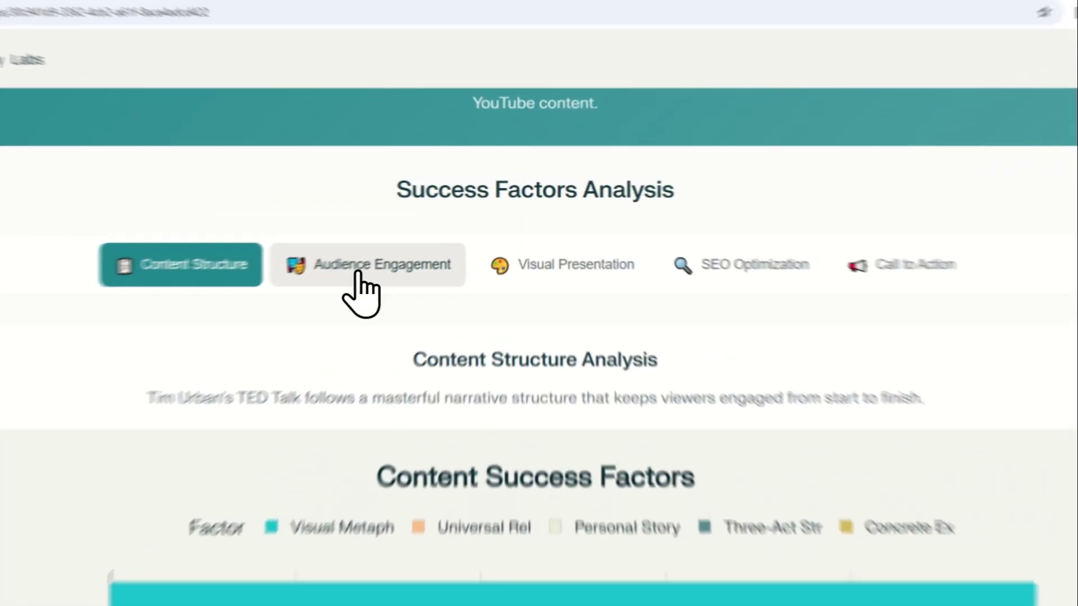
Step: Step through the Audience Engagement, Visual Presentation and SEO Optimization analyses, reviewing scores and key lessons
{"action": "left_click", "coordinate": [428, 241]}
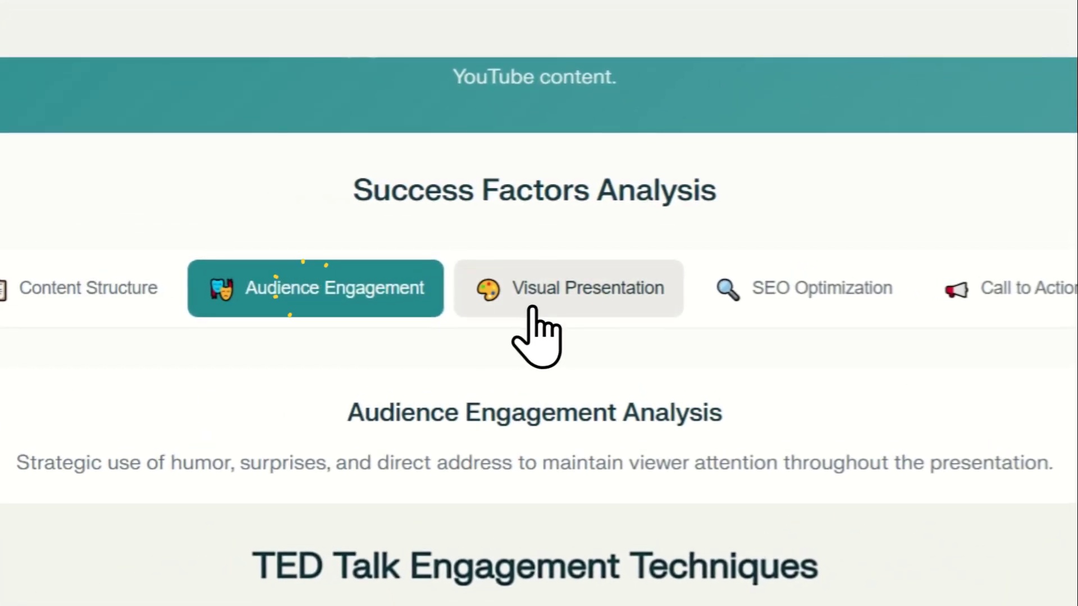
{"action": "left_click", "coordinate": [561, 293]}
{"action": "left_click", "coordinate": [740, 304]}
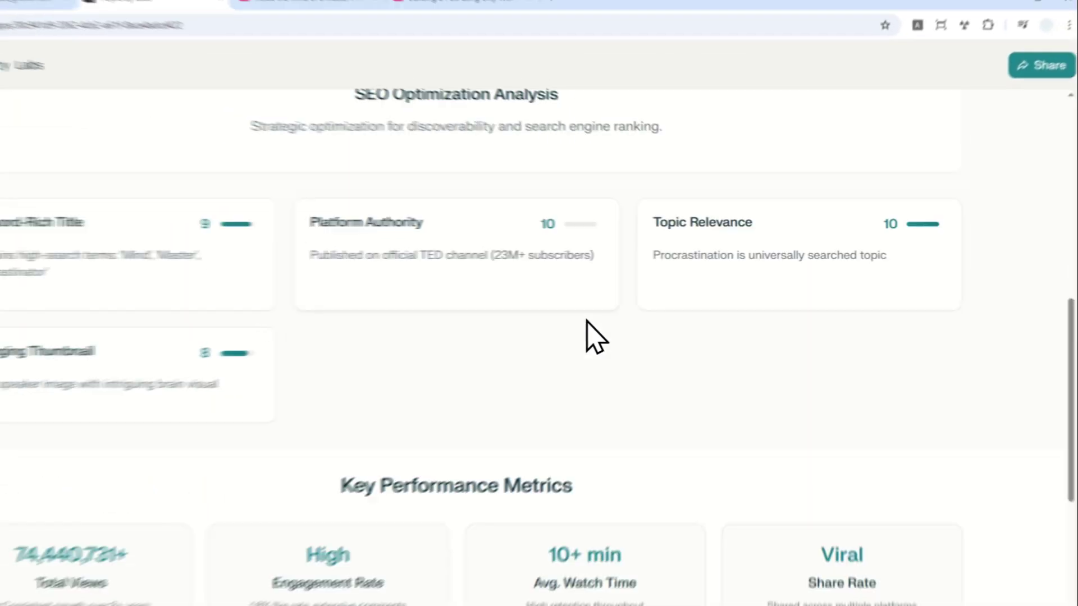
{"action": "scroll", "coordinate": [586, 321], "scroll_direction": "down", "scroll_amount": 5}
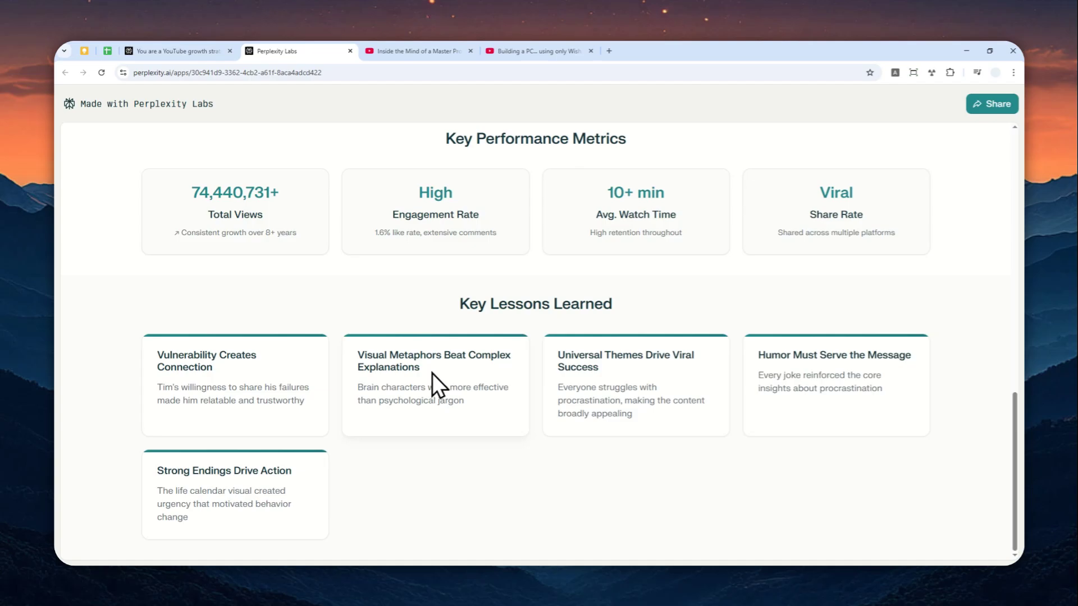
{"action": "scroll", "coordinate": [456, 370], "scroll_direction": "up", "scroll_amount": 8}
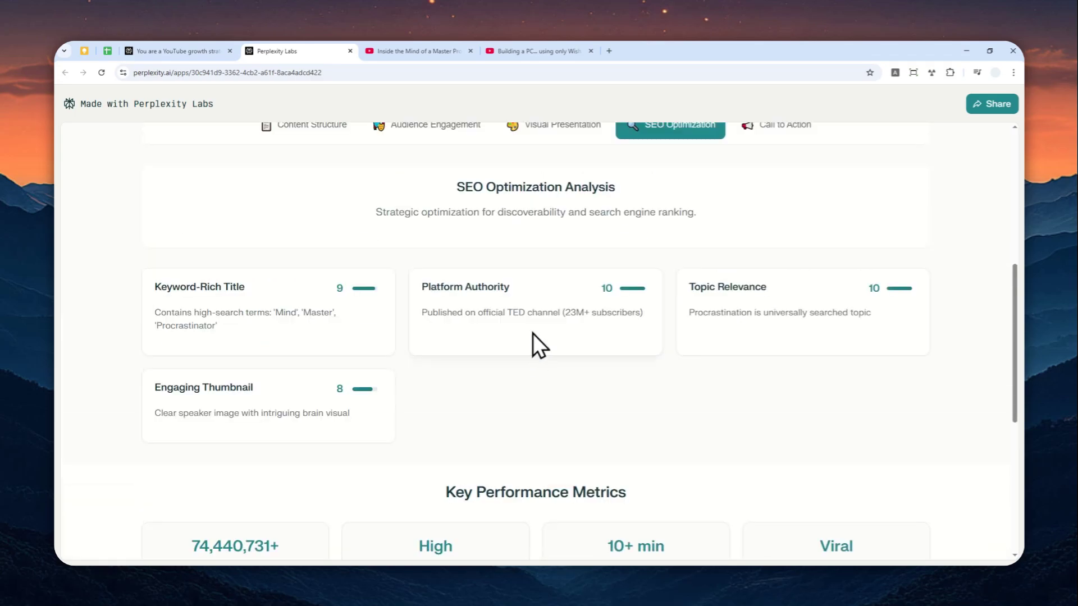
{"action": "scroll", "coordinate": [553, 323], "scroll_direction": "up", "scroll_amount": 3}
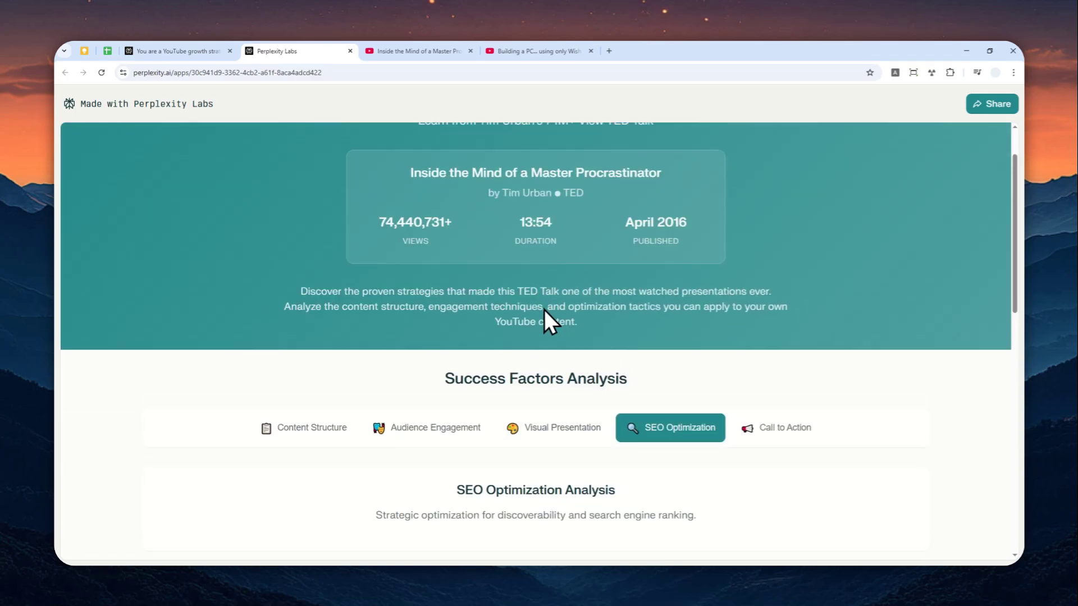
{"action": "scroll", "coordinate": [540, 308], "scroll_direction": "up", "scroll_amount": 1}
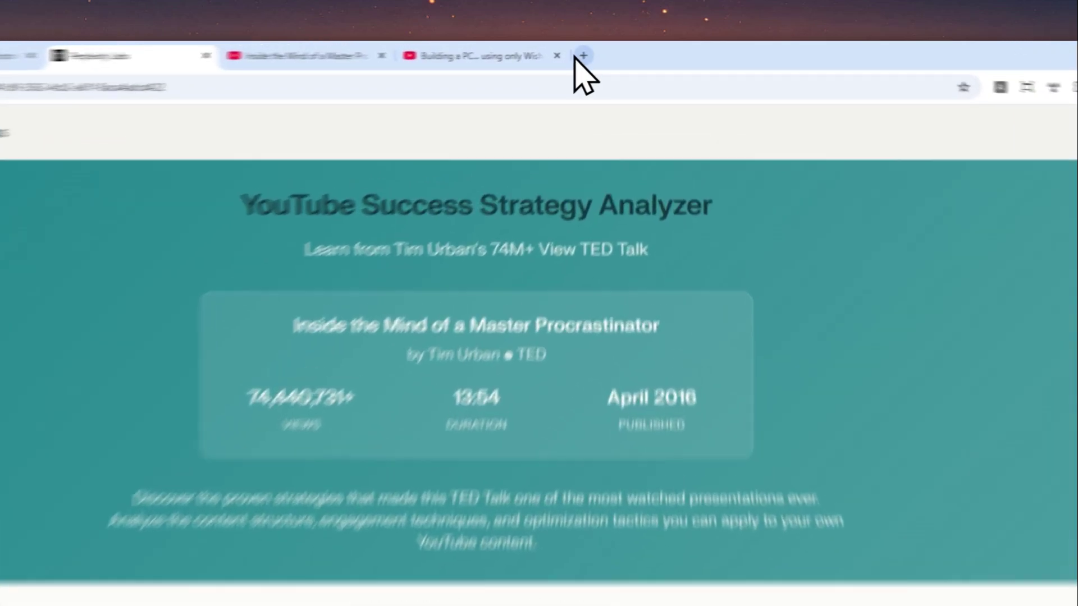
Step: Load the Perplexity home page in a new browser tab using 'perp'
{"action": "left_click", "coordinate": [609, 50]}
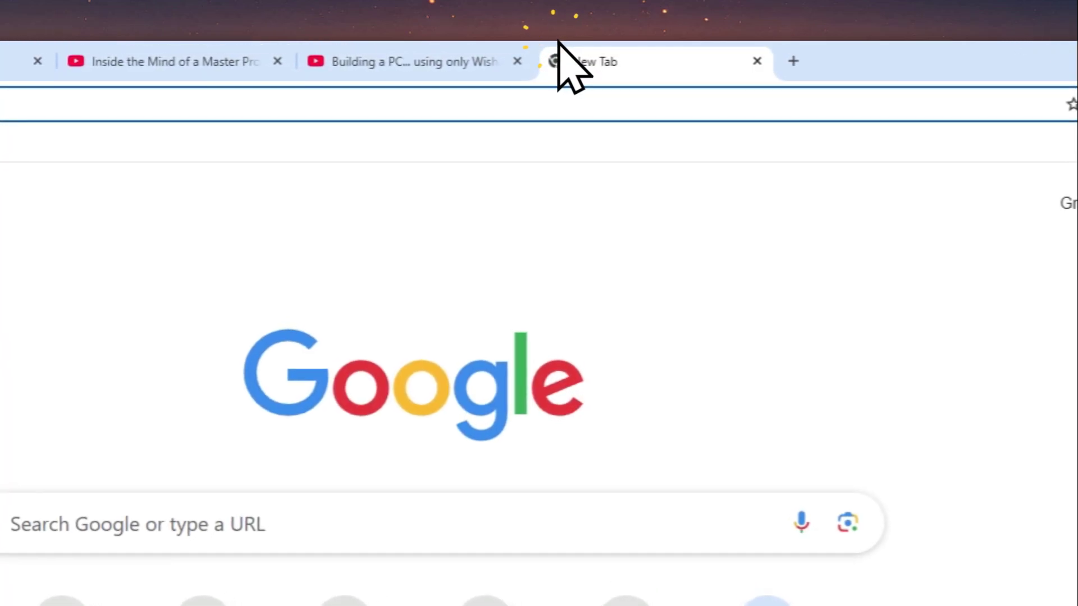
{"action": "type", "text": "perp"}
{"action": "key", "text": "Return"}
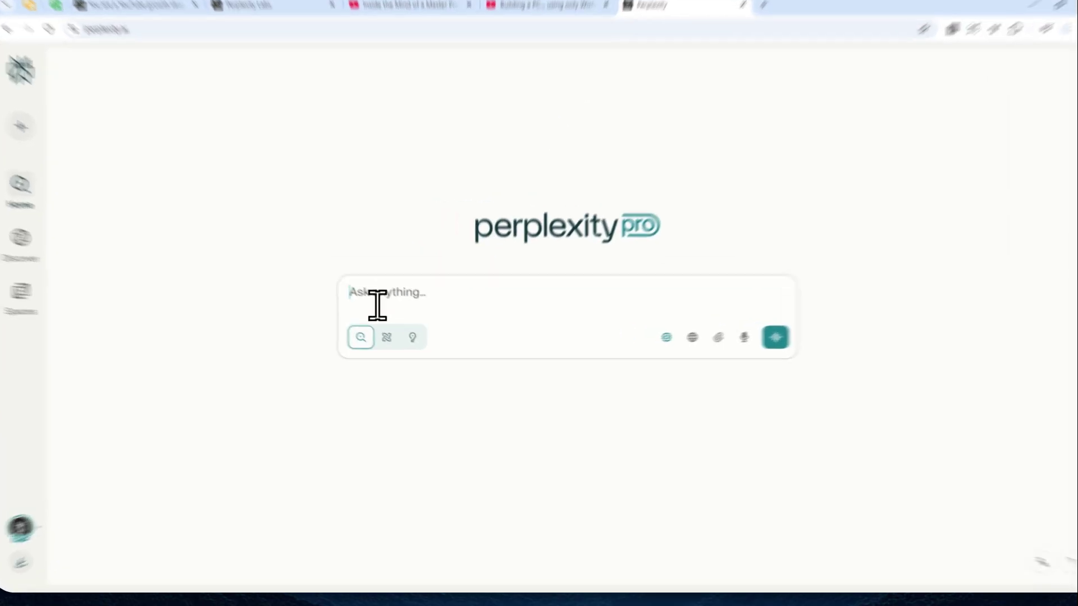
Step: Paste the YouTube growth-strategist prompt into the question box, then go to the Wish.com PC-build video
{"action": "right_click", "coordinate": [382, 312]}
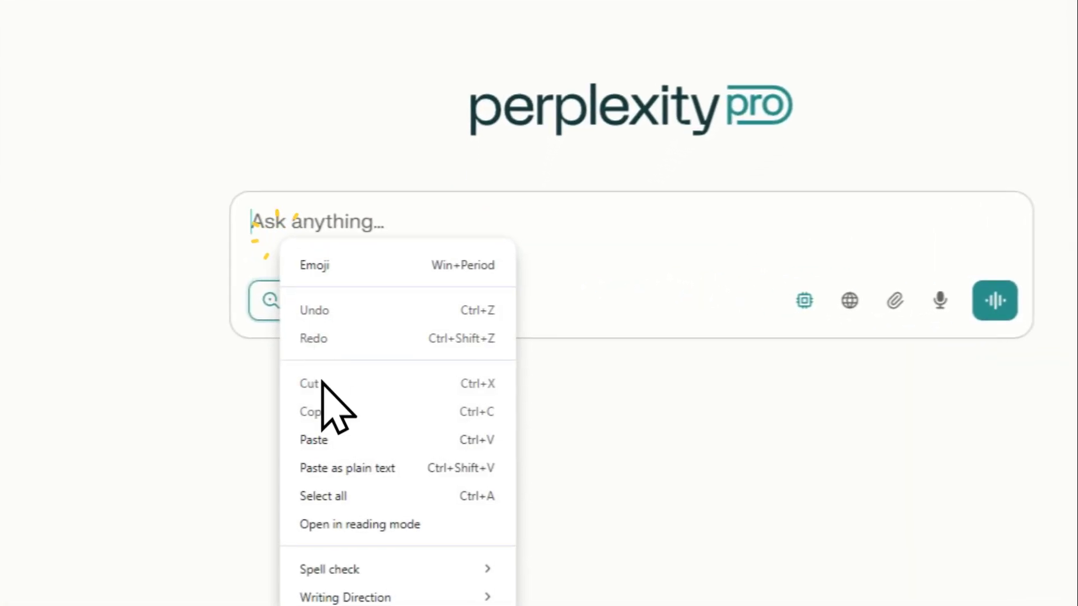
{"action": "left_click", "coordinate": [325, 438]}
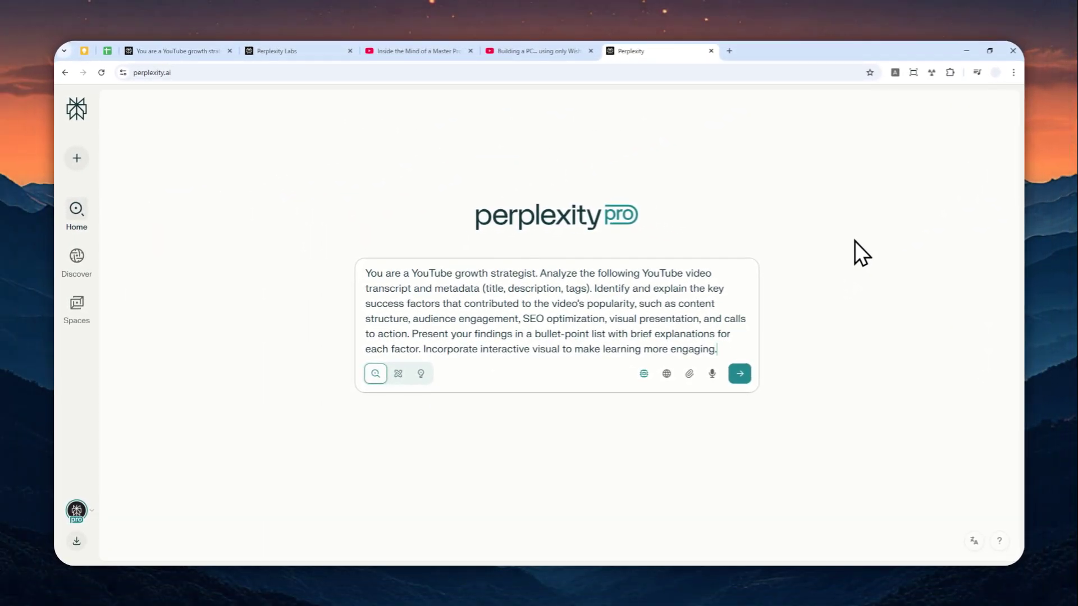
{"action": "left_click", "coordinate": [549, 50]}
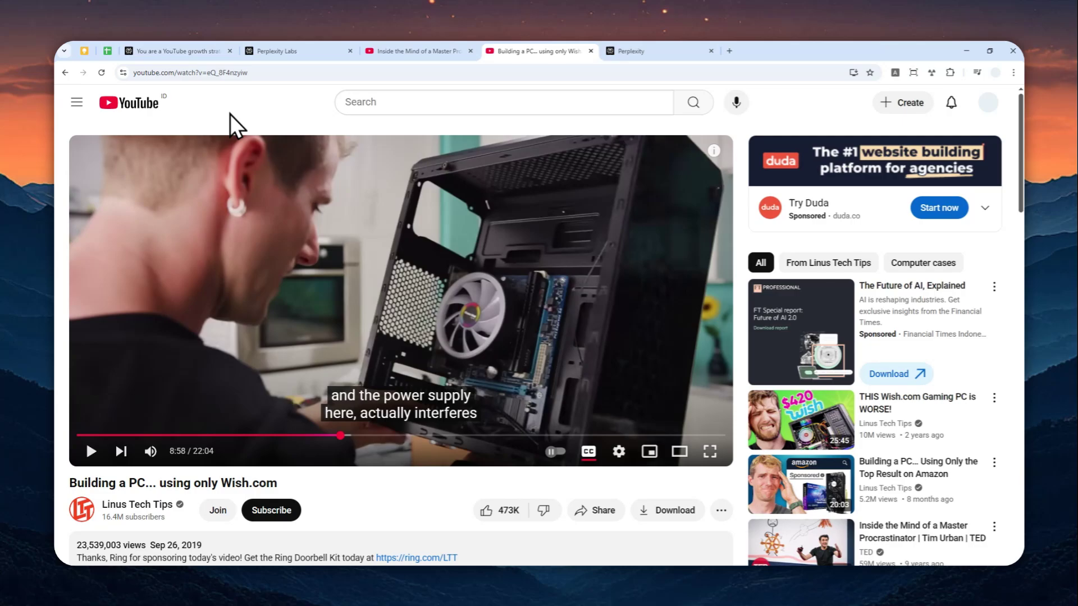
Step: Select and copy the Wish.com PC-build video's URL from the address bar
{"action": "left_click", "coordinate": [188, 73]}
{"action": "right_click", "coordinate": [191, 74]}
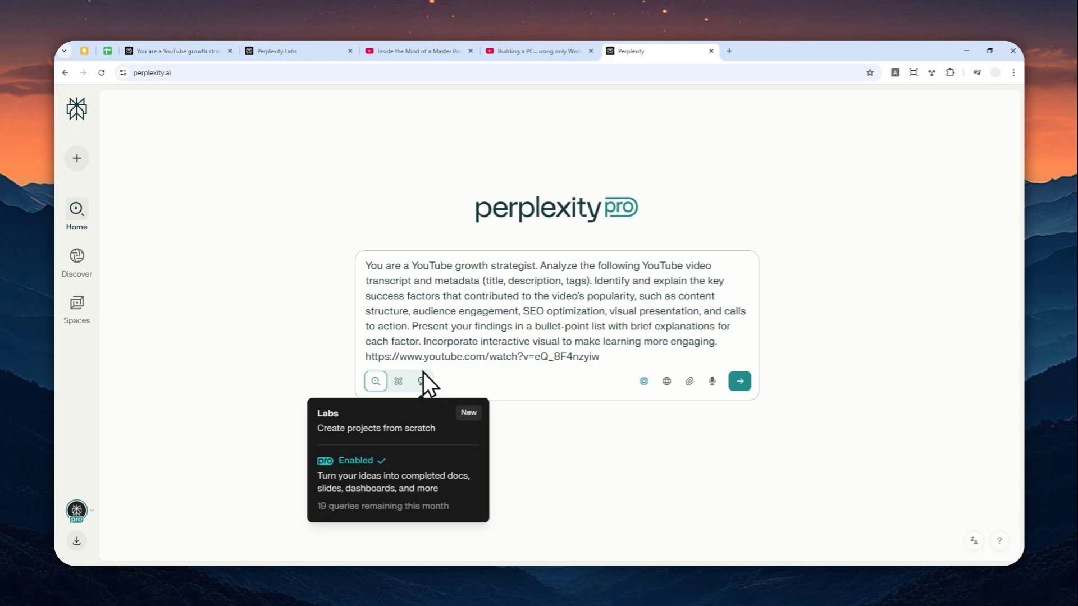
{"action": "left_click", "coordinate": [299, 51]}
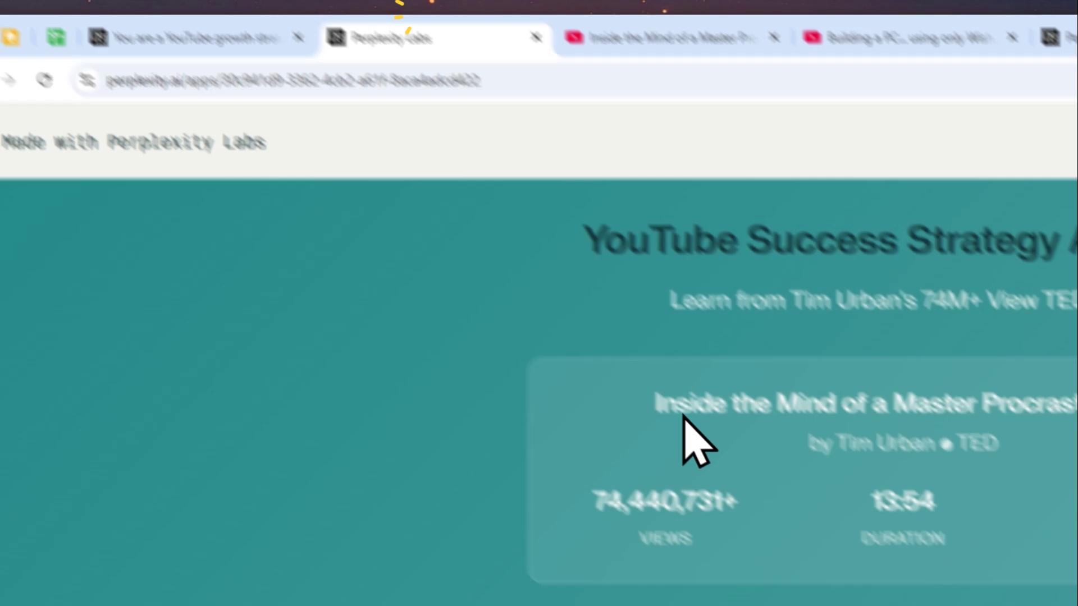
{"action": "scroll", "coordinate": [684, 416], "scroll_direction": "down", "scroll_amount": 10}
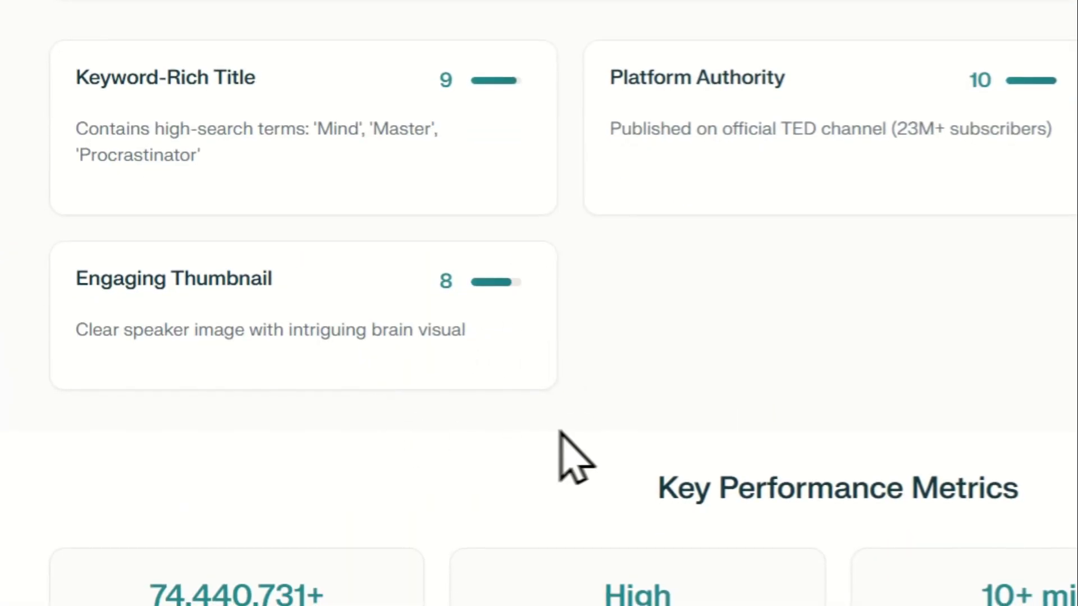
{"action": "scroll", "coordinate": [567, 314], "scroll_direction": "up", "scroll_amount": 6}
{"action": "left_click", "coordinate": [615, 169]}
{"action": "scroll", "coordinate": [578, 337], "scroll_direction": "down", "scroll_amount": 3}
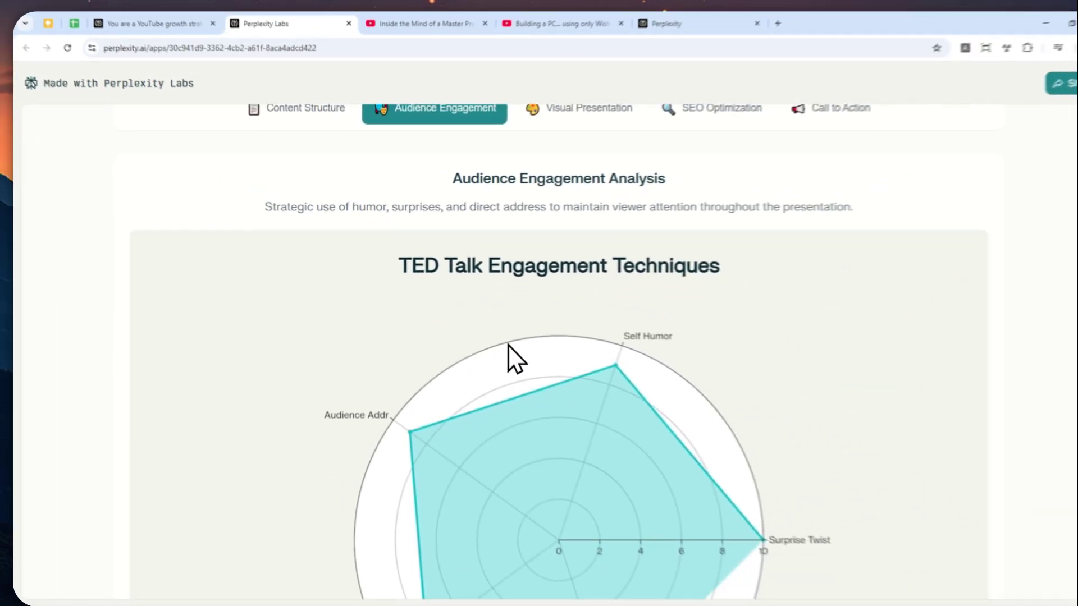
{"action": "scroll", "coordinate": [500, 345], "scroll_direction": "down", "scroll_amount": 2}
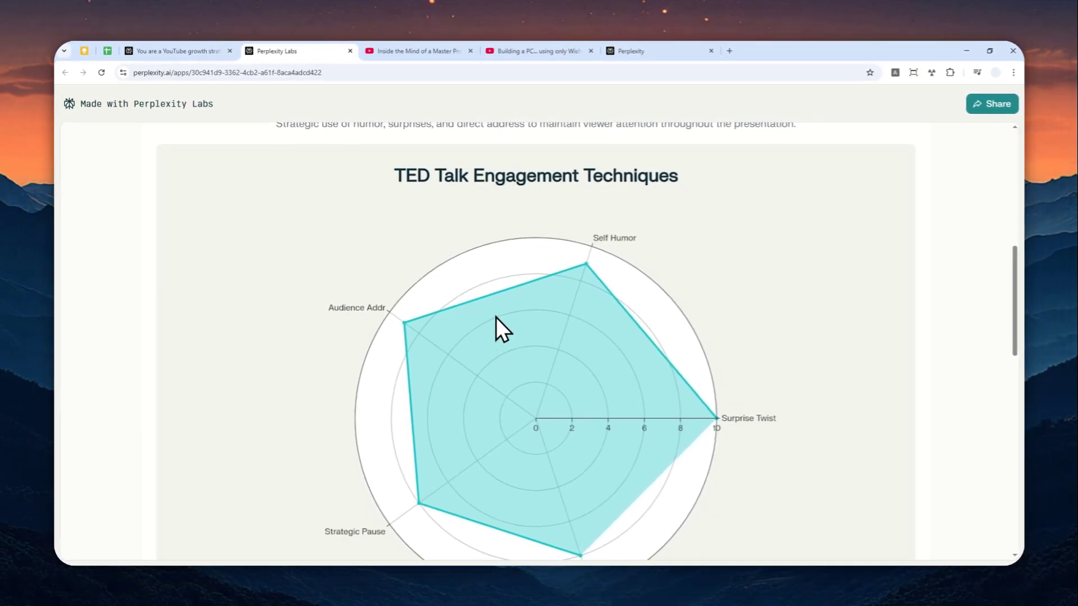
{"action": "scroll", "coordinate": [507, 322], "scroll_direction": "up", "scroll_amount": 3}
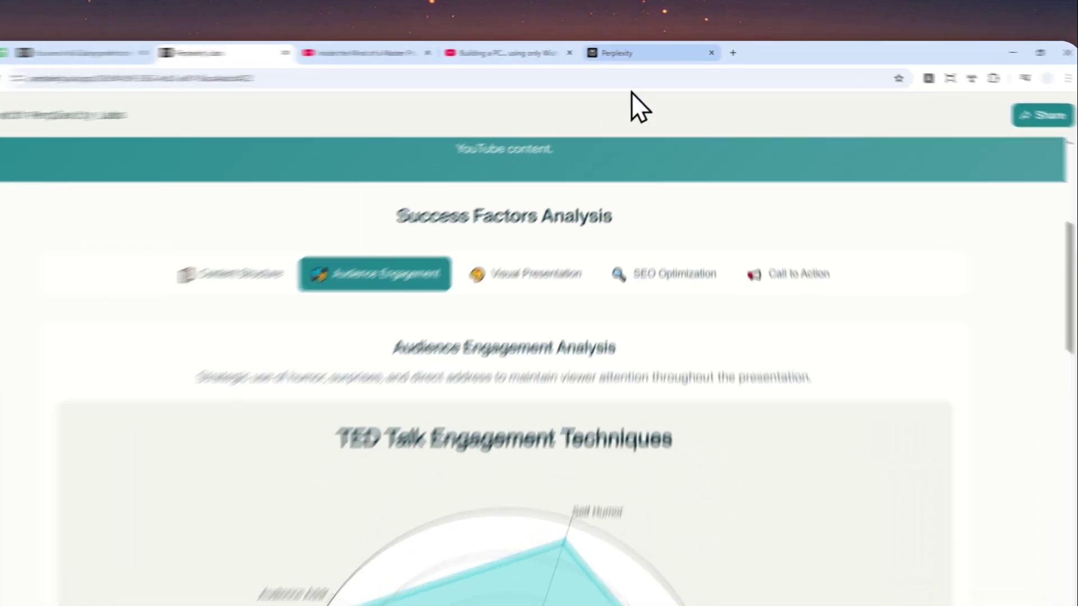
{"action": "left_click", "coordinate": [601, 42]}
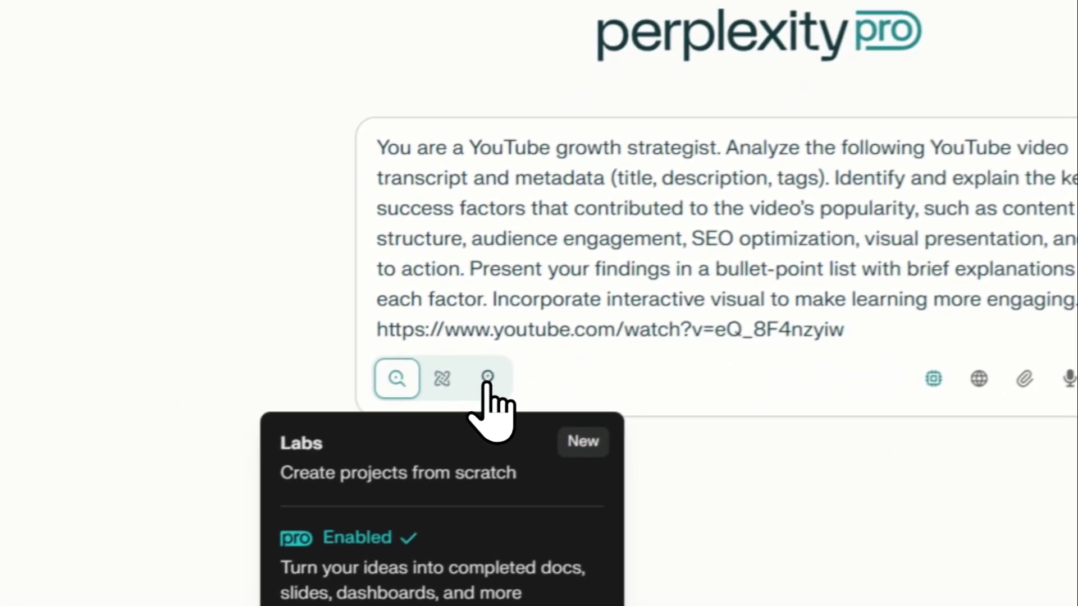
Step: Switch the query to Labs mode and choose which sources the search draws on
{"action": "left_click", "coordinate": [487, 378]}
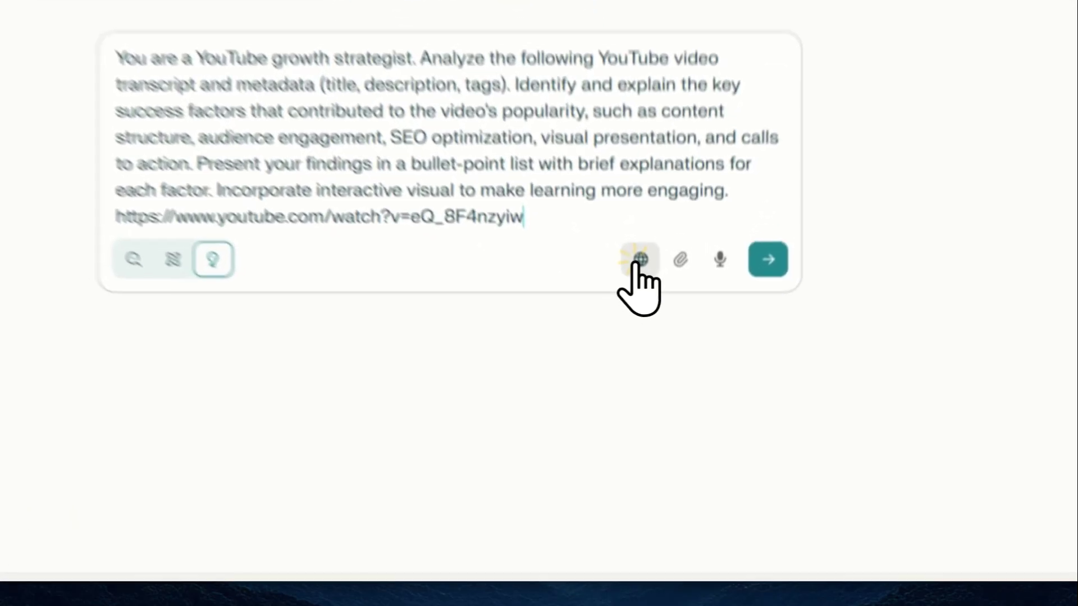
{"action": "left_click", "coordinate": [667, 381]}
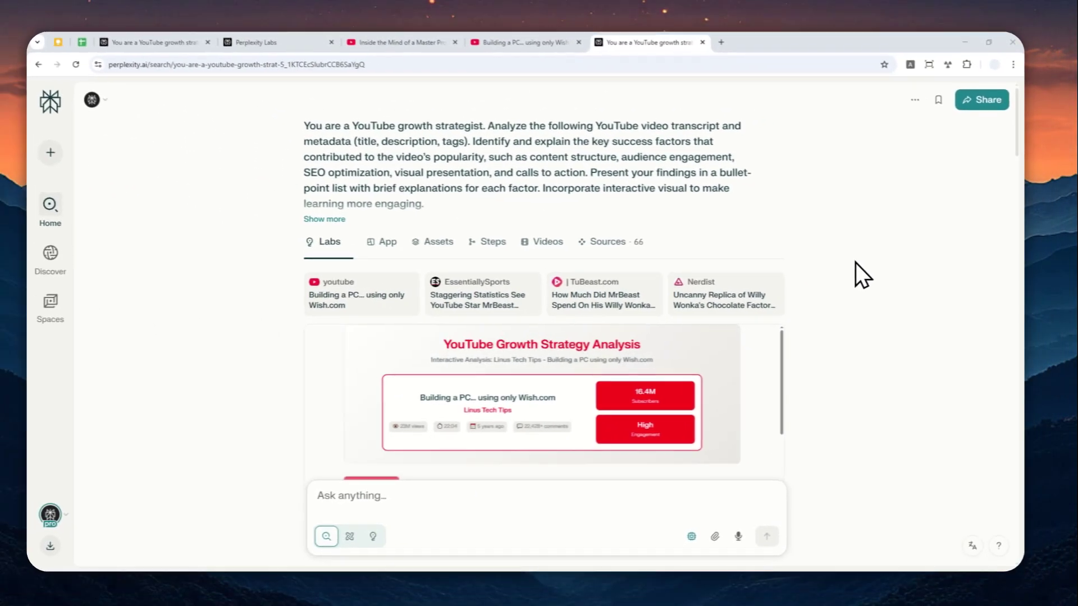
Step: Scroll through the Success Factors radar chart and scored cards such as Content Novelty 9/10
{"action": "scroll", "coordinate": [855, 264], "scroll_direction": "down", "scroll_amount": 2}
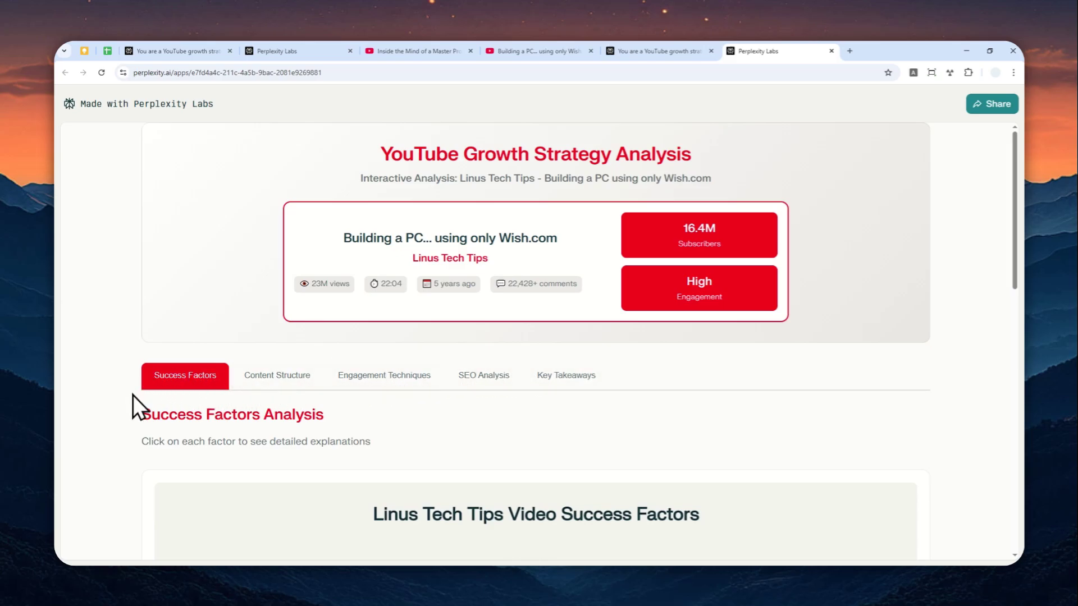
{"action": "scroll", "coordinate": [136, 402], "scroll_direction": "down", "scroll_amount": 10}
{"action": "scroll", "coordinate": [135, 365], "scroll_direction": "down", "scroll_amount": 3}
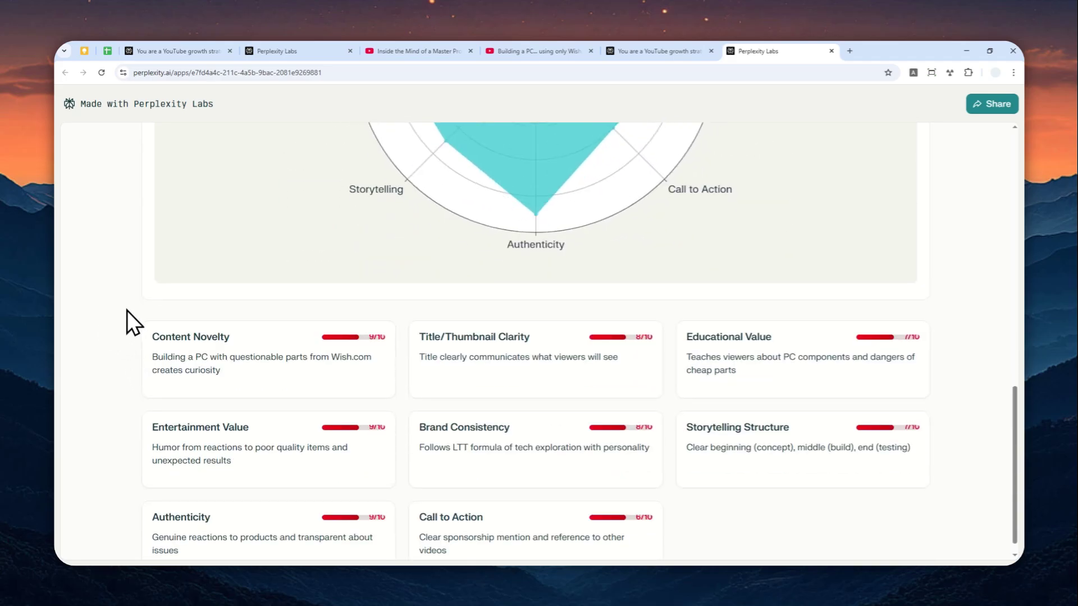
{"action": "scroll", "coordinate": [123, 311], "scroll_direction": "down", "scroll_amount": 1}
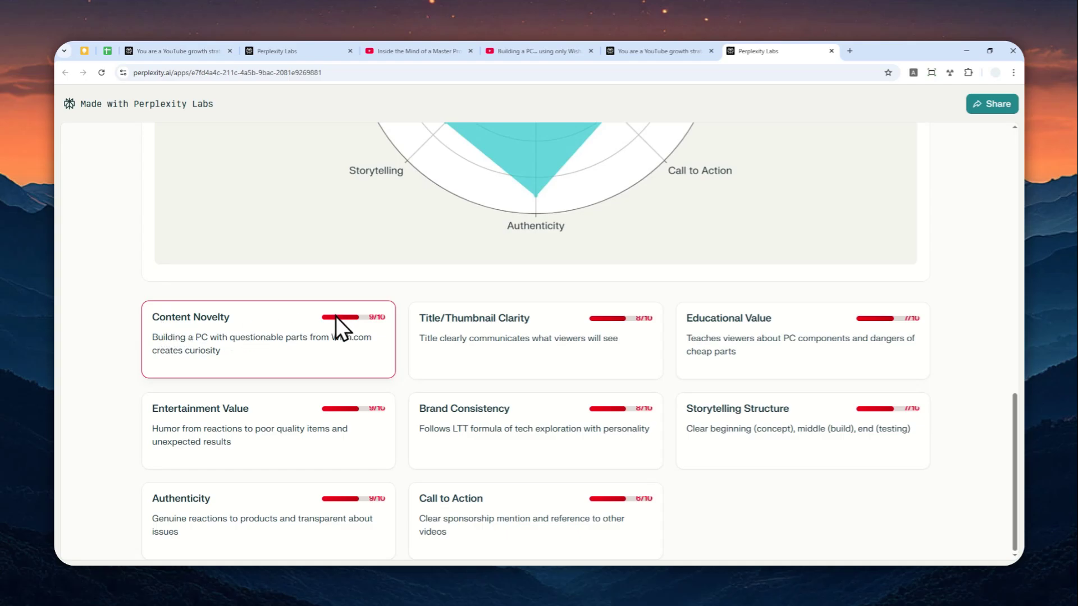
{"action": "scroll", "coordinate": [326, 320], "scroll_direction": "up", "scroll_amount": 12}
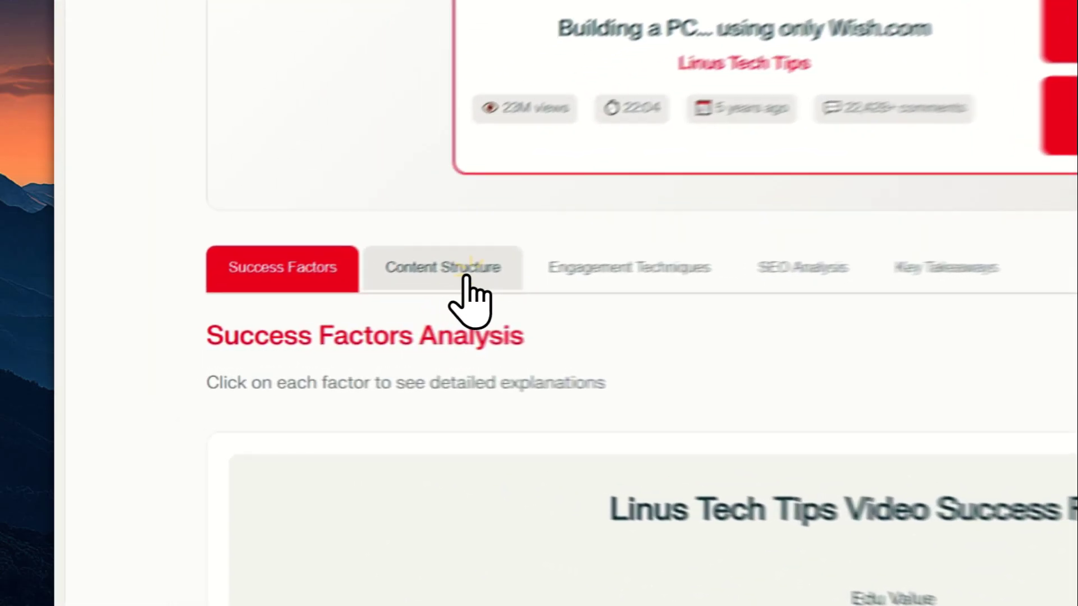
Step: Show the Content Structure timeline with Introduction, Case Unboxing and Component Review cards
{"action": "left_click", "coordinate": [272, 315]}
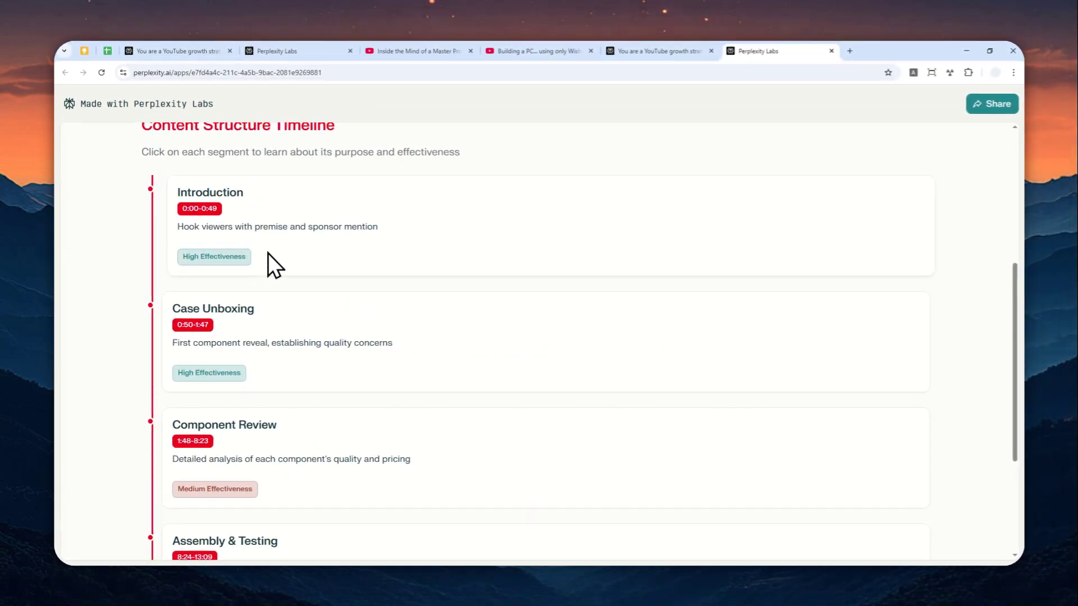
{"action": "scroll", "coordinate": [323, 274], "scroll_direction": "down", "scroll_amount": 2}
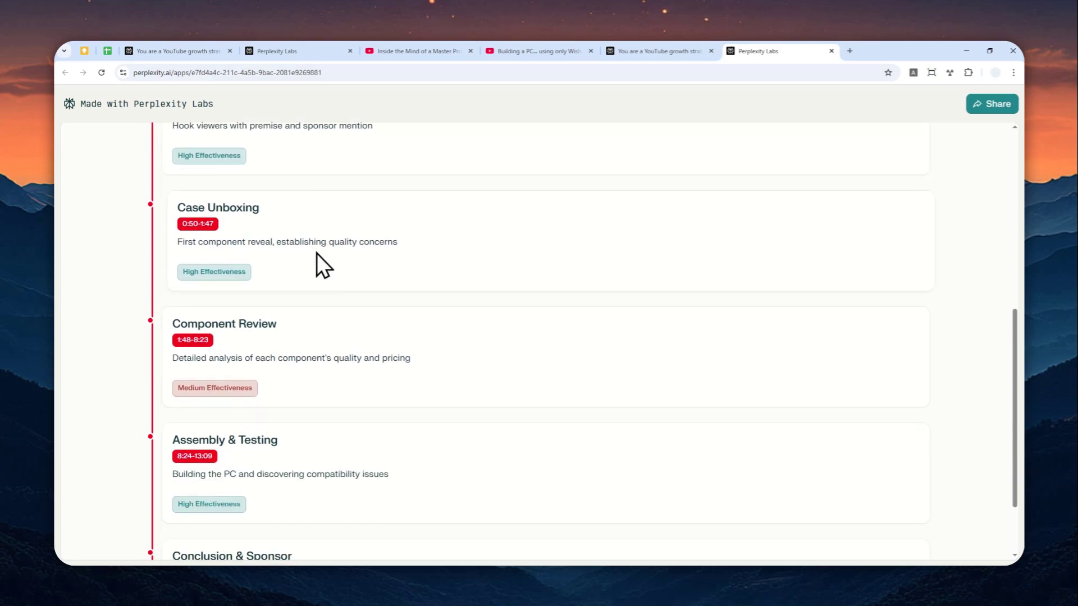
{"action": "scroll", "coordinate": [286, 315], "scroll_direction": "down", "scroll_amount": 1}
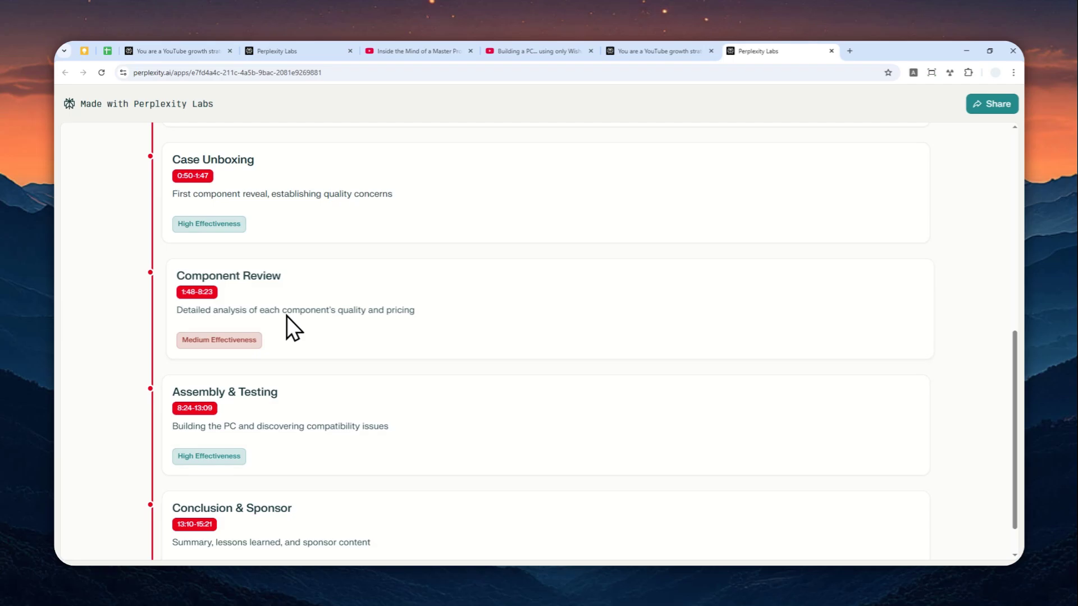
{"action": "scroll", "coordinate": [362, 325], "scroll_direction": "up", "scroll_amount": 8}
Step: Review Engagement Techniques ratings, from Surprise Elements 7/10 up to Humor and Personality 9.5/10
{"action": "left_click", "coordinate": [384, 375]}
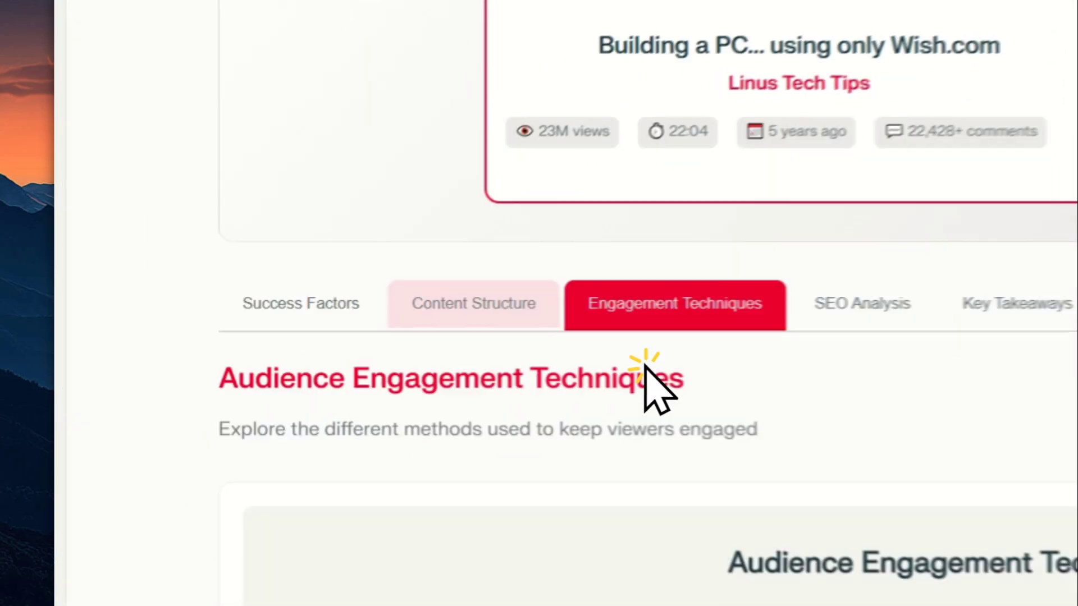
{"action": "scroll", "coordinate": [314, 387], "scroll_direction": "down", "scroll_amount": 5}
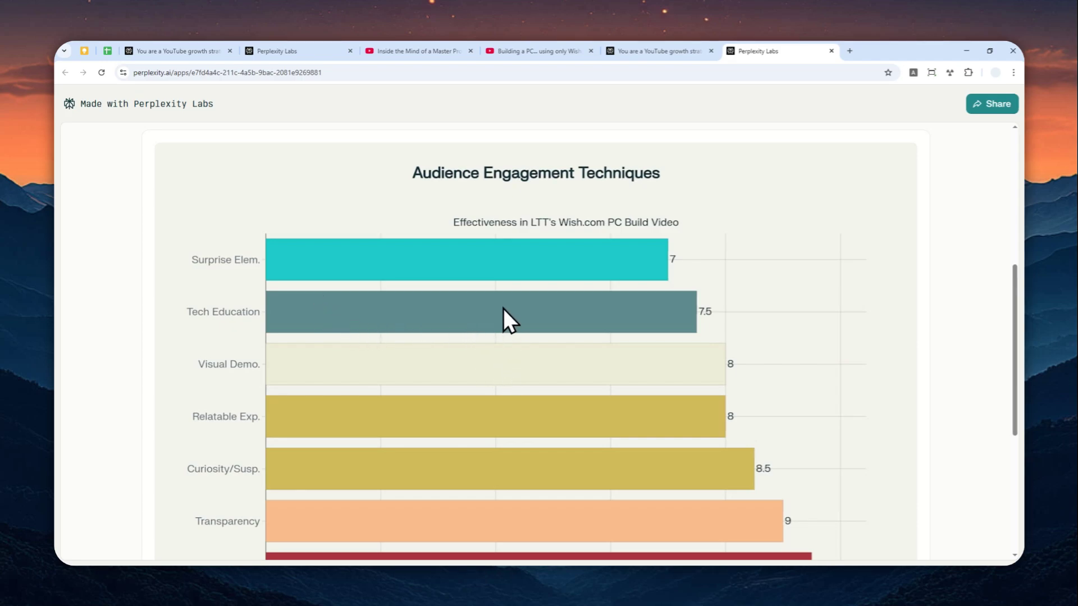
{"action": "scroll", "coordinate": [487, 293], "scroll_direction": "down", "scroll_amount": 2}
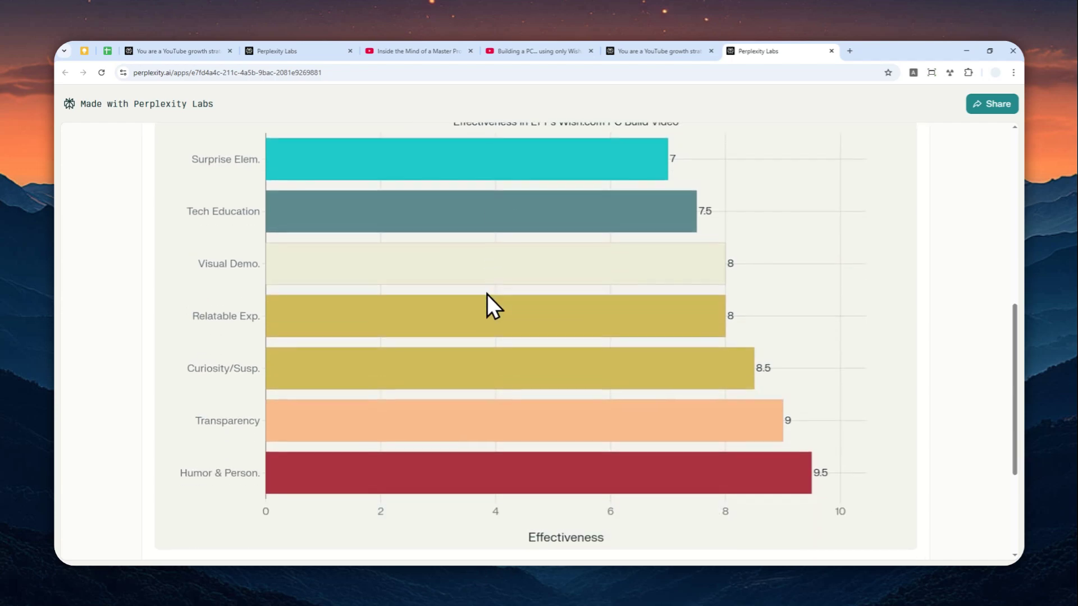
{"action": "scroll", "coordinate": [484, 292], "scroll_direction": "up", "scroll_amount": 3}
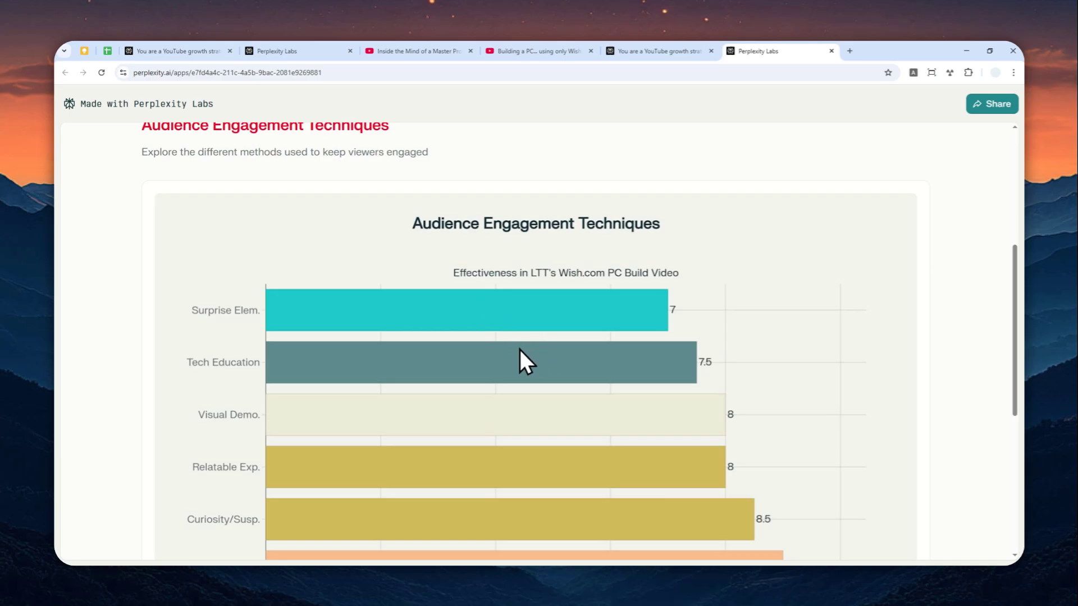
{"action": "scroll", "coordinate": [514, 354], "scroll_direction": "up", "scroll_amount": 3}
{"action": "scroll", "coordinate": [497, 365], "scroll_direction": "down", "scroll_amount": 2}
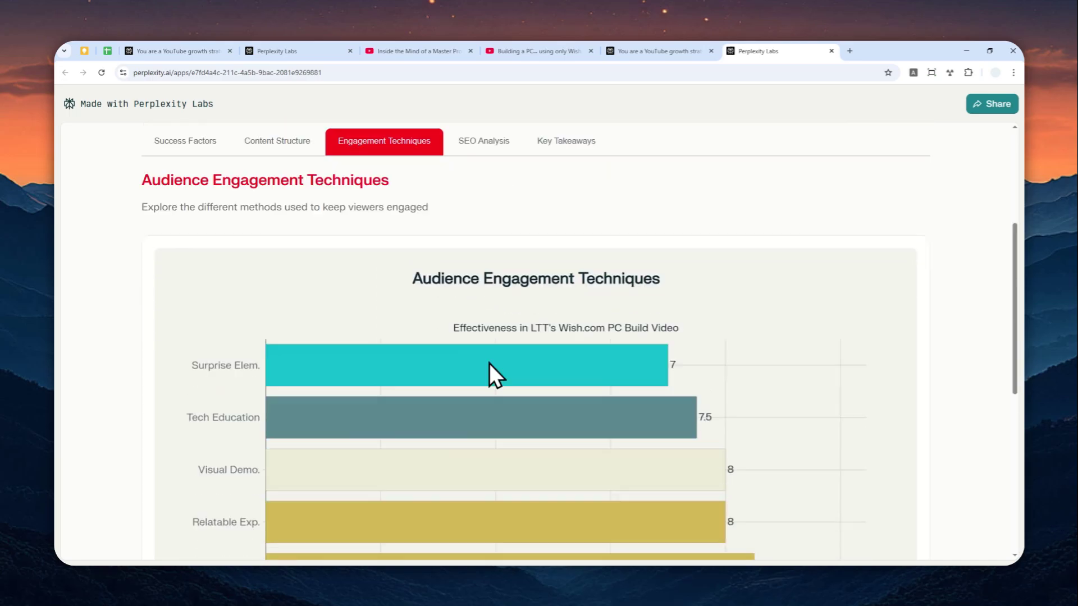
{"action": "scroll", "coordinate": [489, 363], "scroll_direction": "down", "scroll_amount": 1}
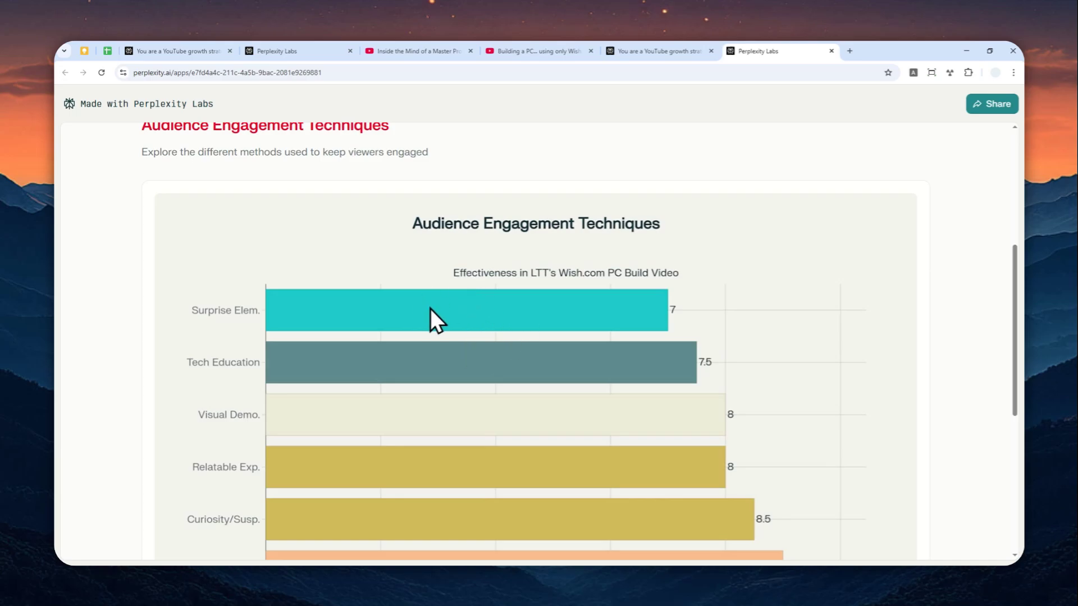
{"action": "scroll", "coordinate": [343, 316], "scroll_direction": "down", "scroll_amount": 3}
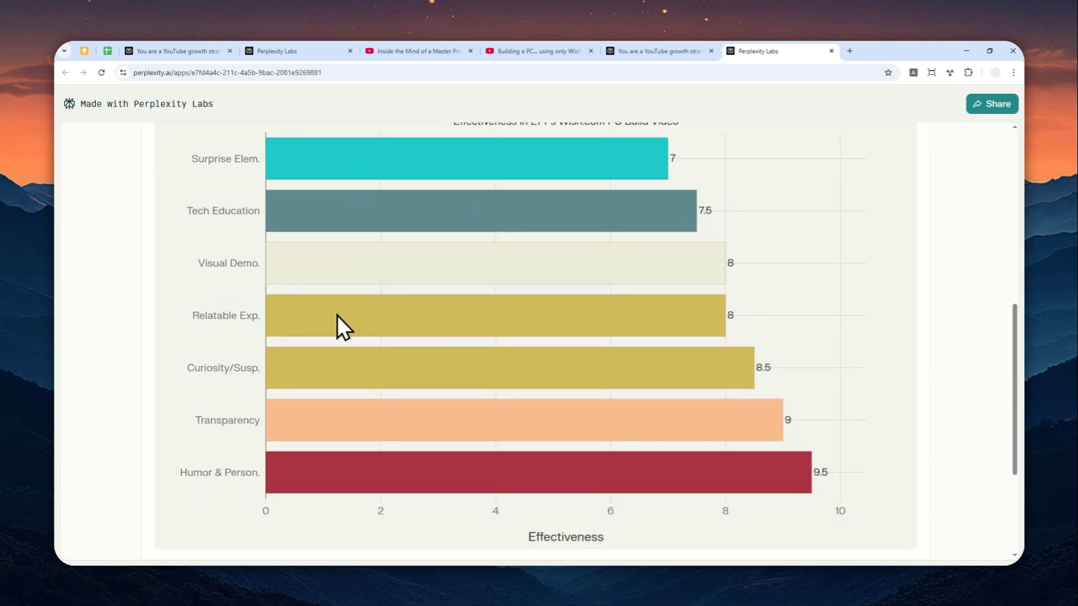
{"action": "scroll", "coordinate": [338, 326], "scroll_direction": "down", "scroll_amount": 4}
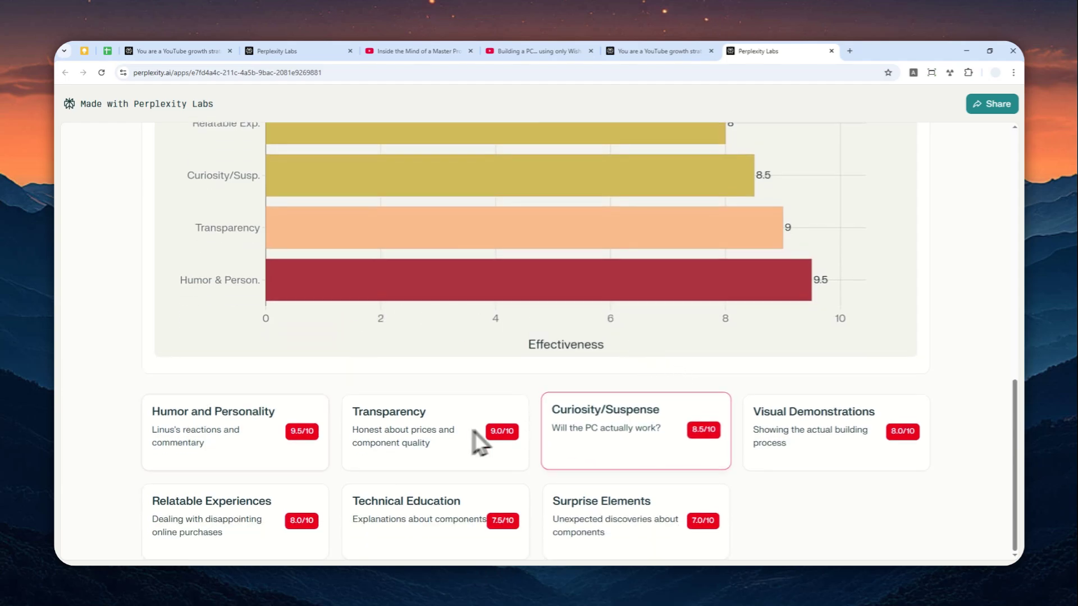
{"action": "scroll", "coordinate": [782, 435], "scroll_direction": "up", "scroll_amount": 12}
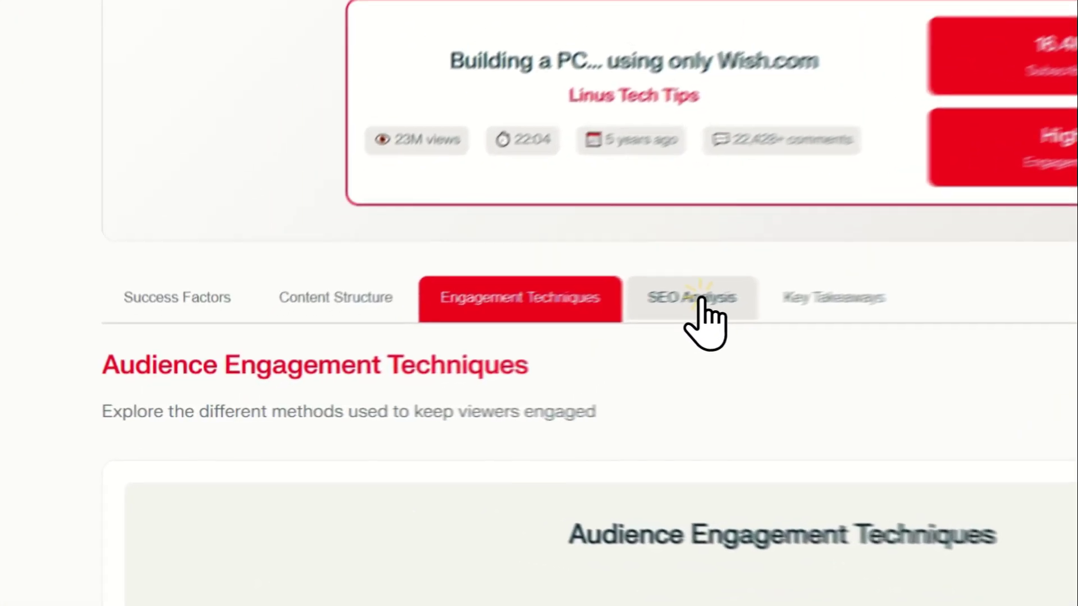
Step: Open the SEO Analysis section rating title, thumbnail and description optimization
{"action": "left_click", "coordinate": [469, 349]}
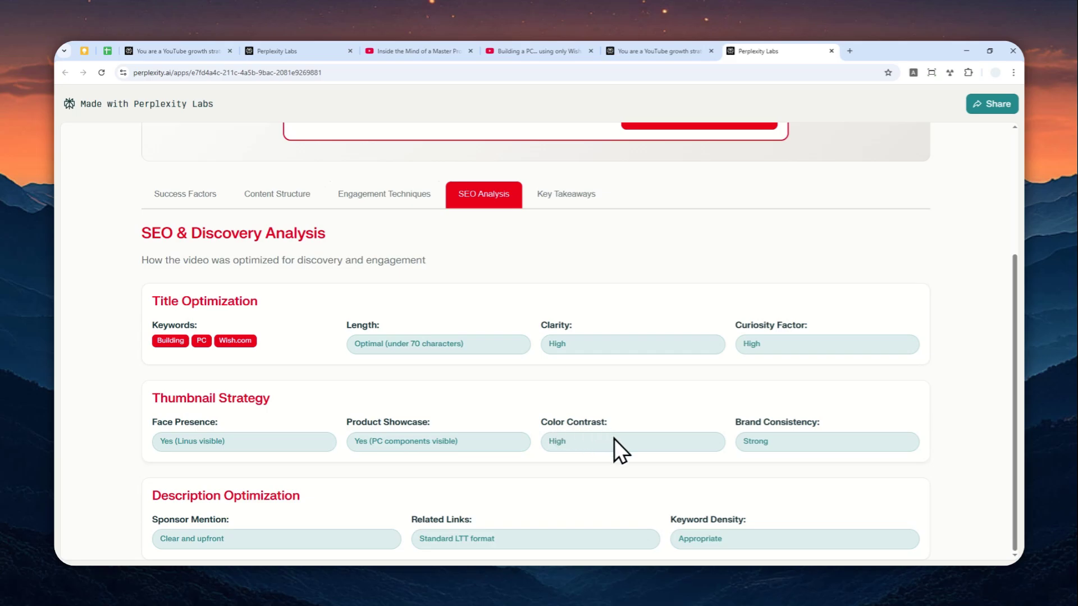
{"action": "scroll", "coordinate": [612, 427], "scroll_direction": "up", "scroll_amount": 3}
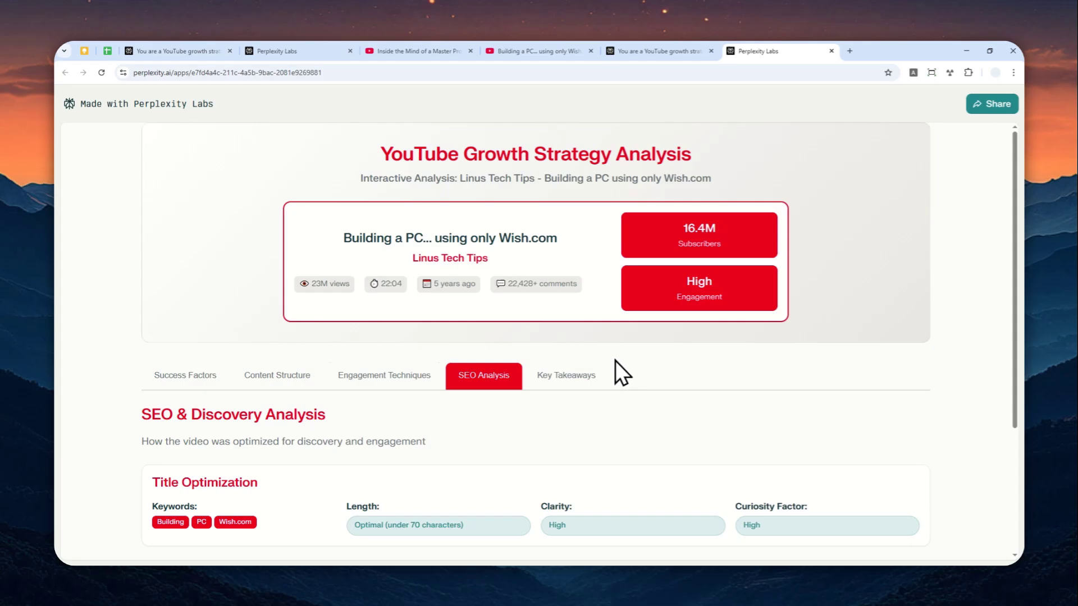
{"action": "left_click", "coordinate": [659, 51]}
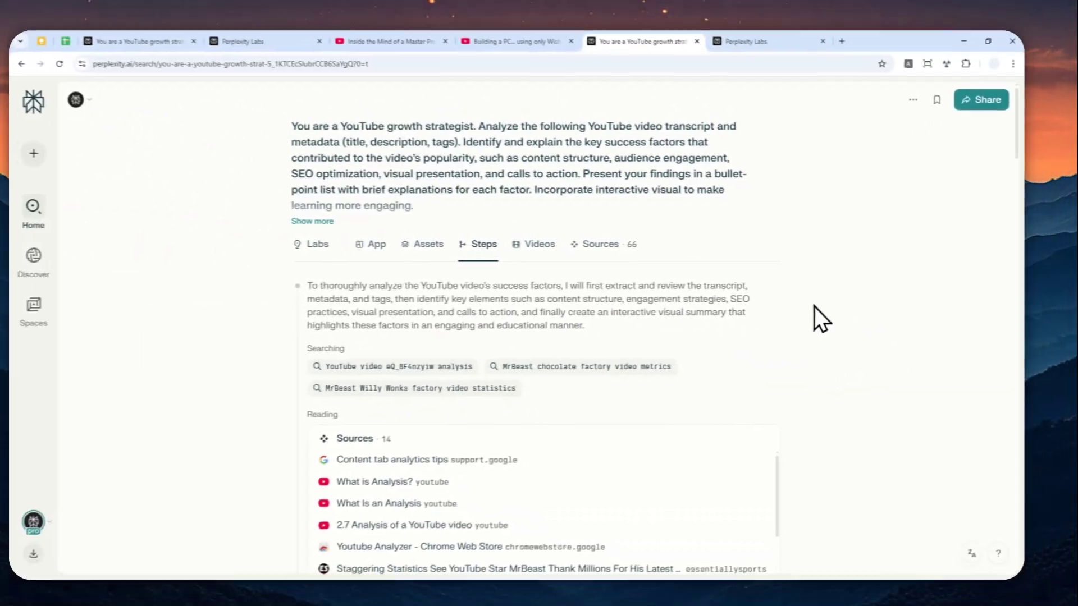
{"action": "scroll", "coordinate": [827, 325], "scroll_direction": "down", "scroll_amount": 3}
{"action": "scroll", "coordinate": [764, 315], "scroll_direction": "down", "scroll_amount": 4}
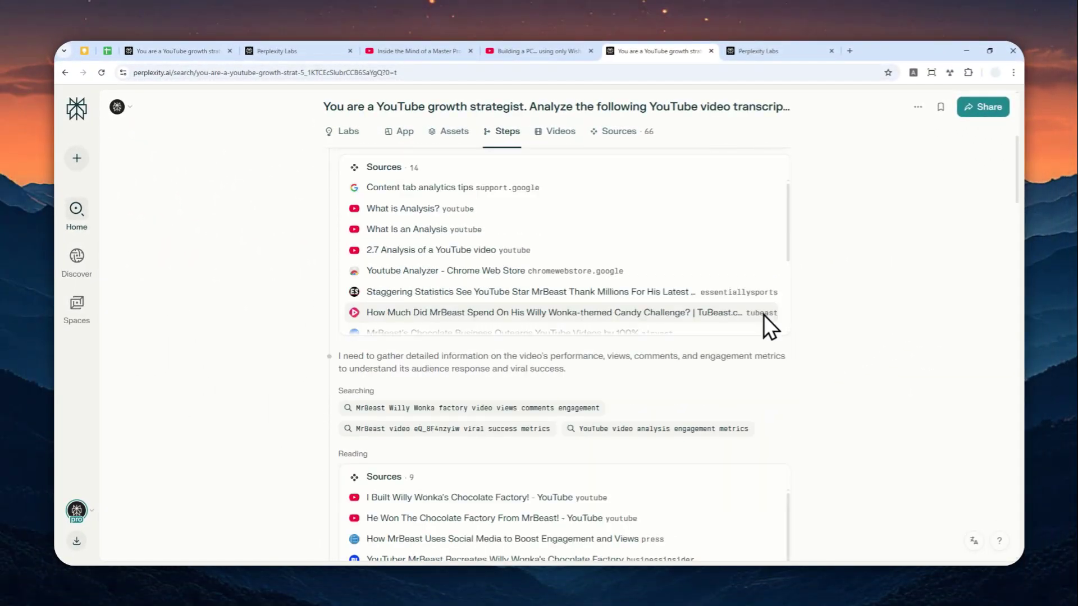
{"action": "scroll", "coordinate": [668, 354], "scroll_direction": "down", "scroll_amount": 3}
{"action": "left_click", "coordinate": [775, 51]}
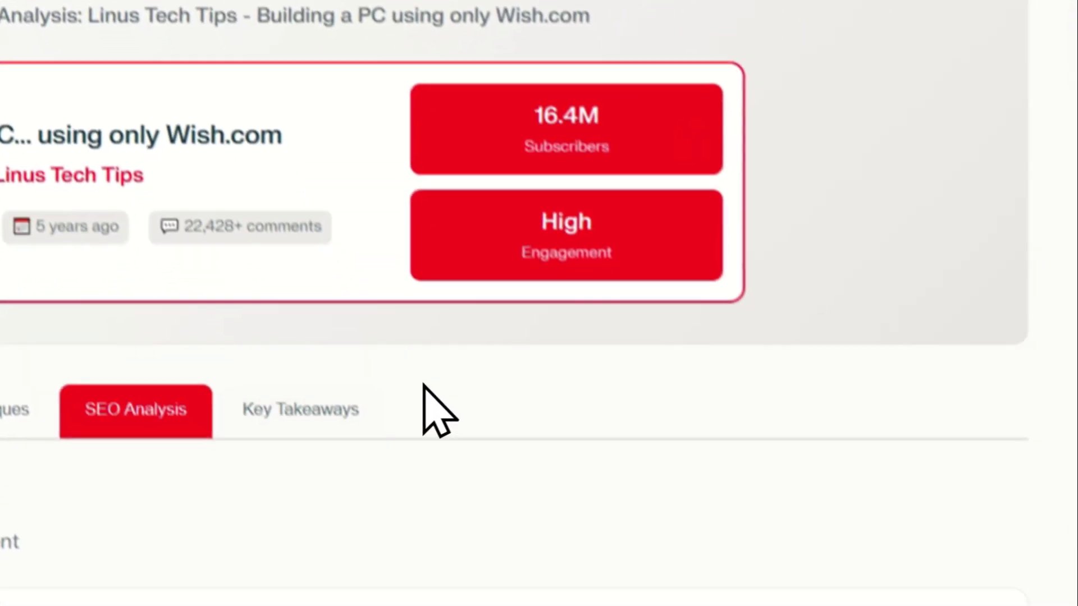
Step: Show Key Takeaways for Content Creators down to the 'Ready to Apply These Insights' box and back
{"action": "left_click", "coordinate": [303, 411]}
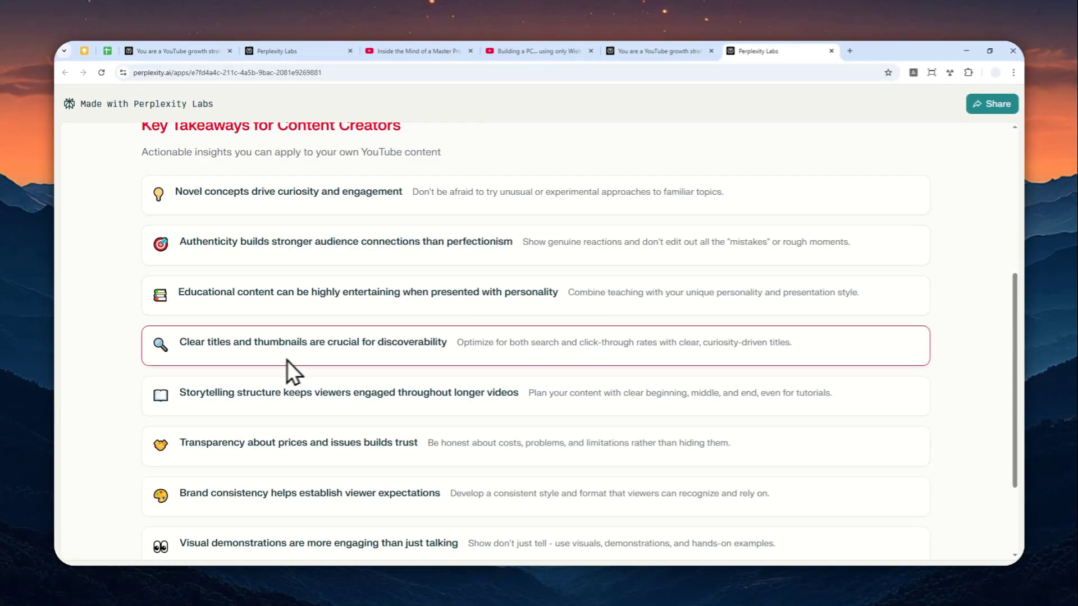
{"action": "scroll", "coordinate": [933, 382], "scroll_direction": "down", "scroll_amount": 1}
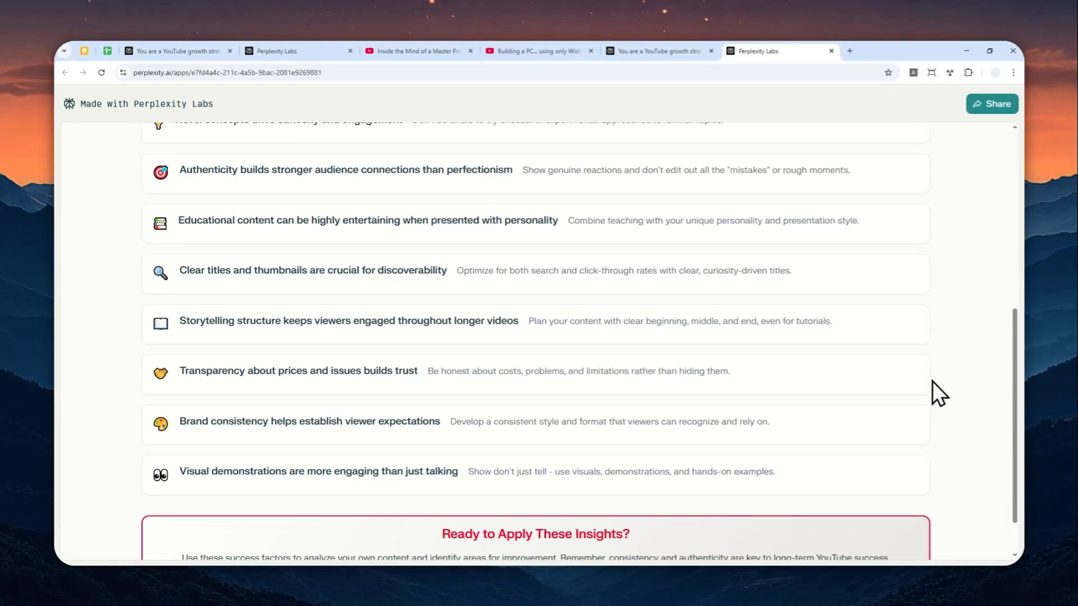
{"action": "scroll", "coordinate": [939, 393], "scroll_direction": "down", "scroll_amount": 1}
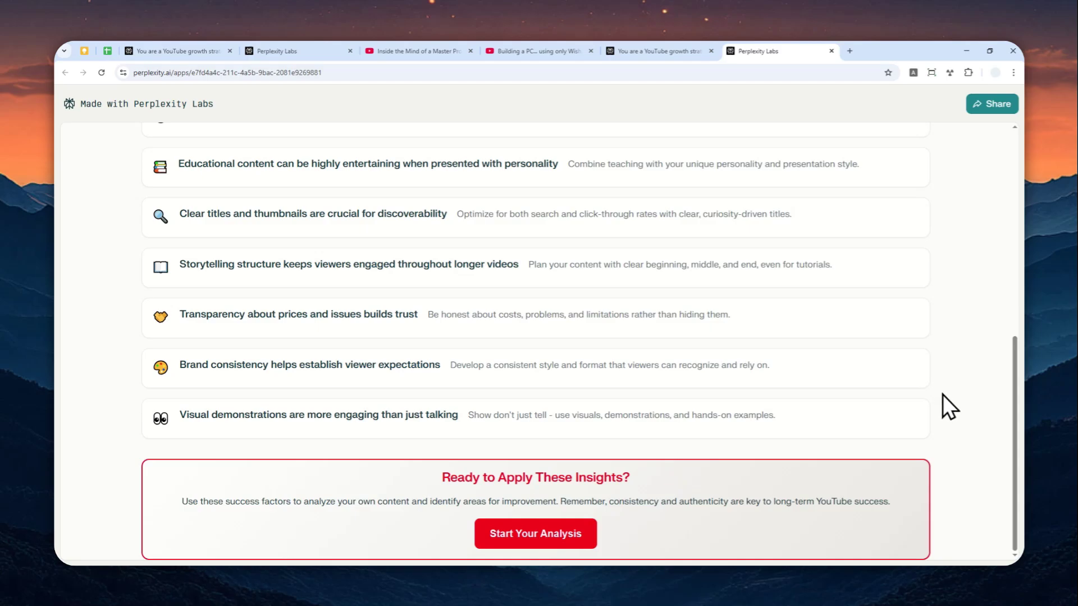
{"action": "scroll", "coordinate": [942, 395], "scroll_direction": "up", "scroll_amount": 3}
{"action": "scroll", "coordinate": [955, 365], "scroll_direction": "up", "scroll_amount": 4}
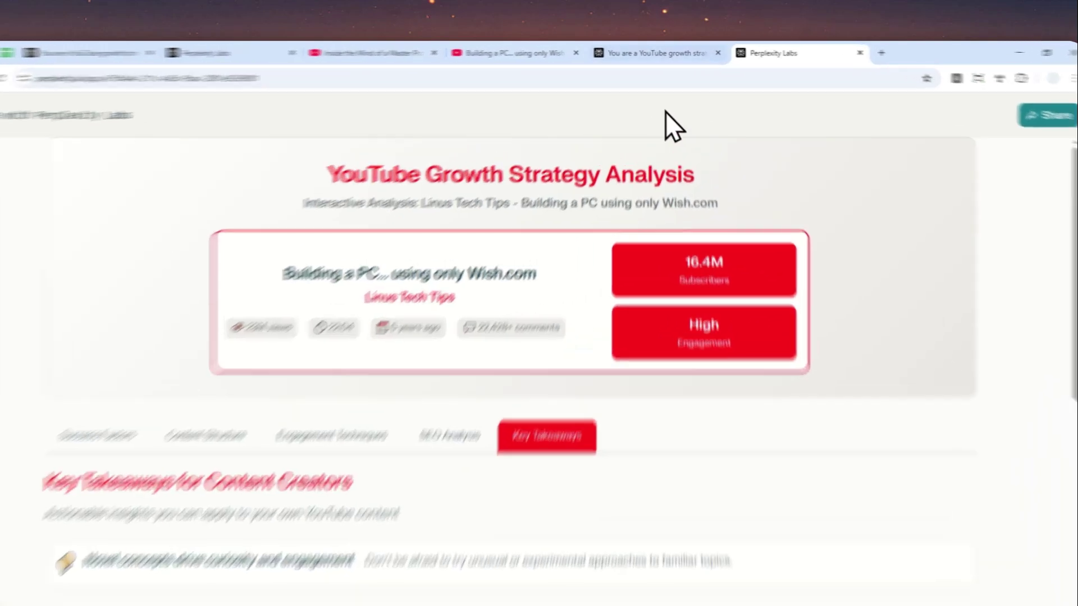
Step: Go back to the 'You are a YouTube growth strategist' thread and show its Labs result with EssentiallySports and Nerdist sources
{"action": "left_click", "coordinate": [657, 51]}
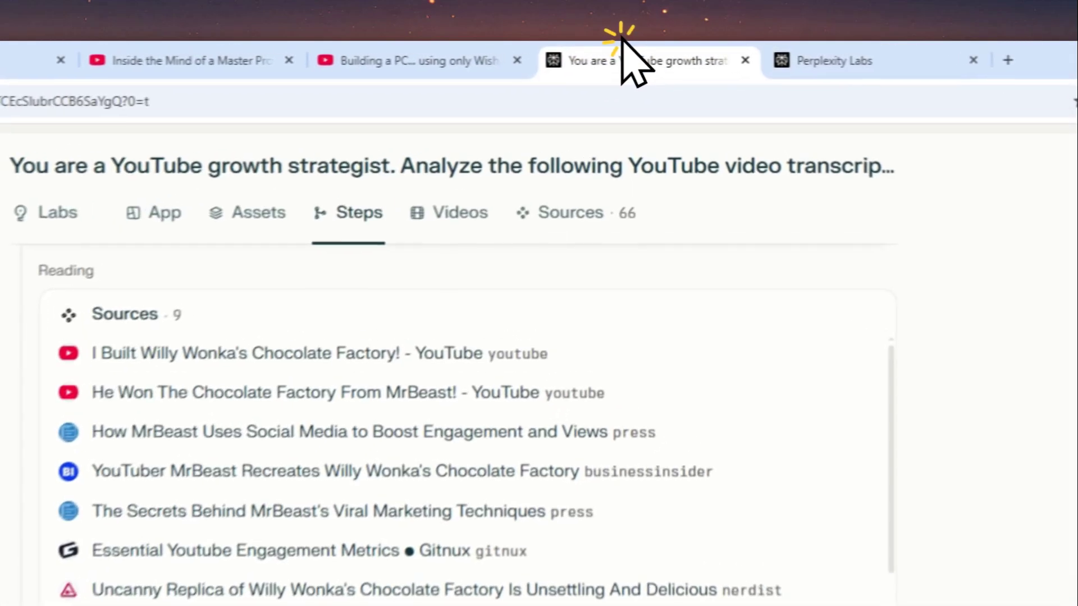
{"action": "scroll", "coordinate": [447, 230], "scroll_direction": "up", "scroll_amount": 3}
{"action": "scroll", "coordinate": [339, 388], "scroll_direction": "up", "scroll_amount": 5}
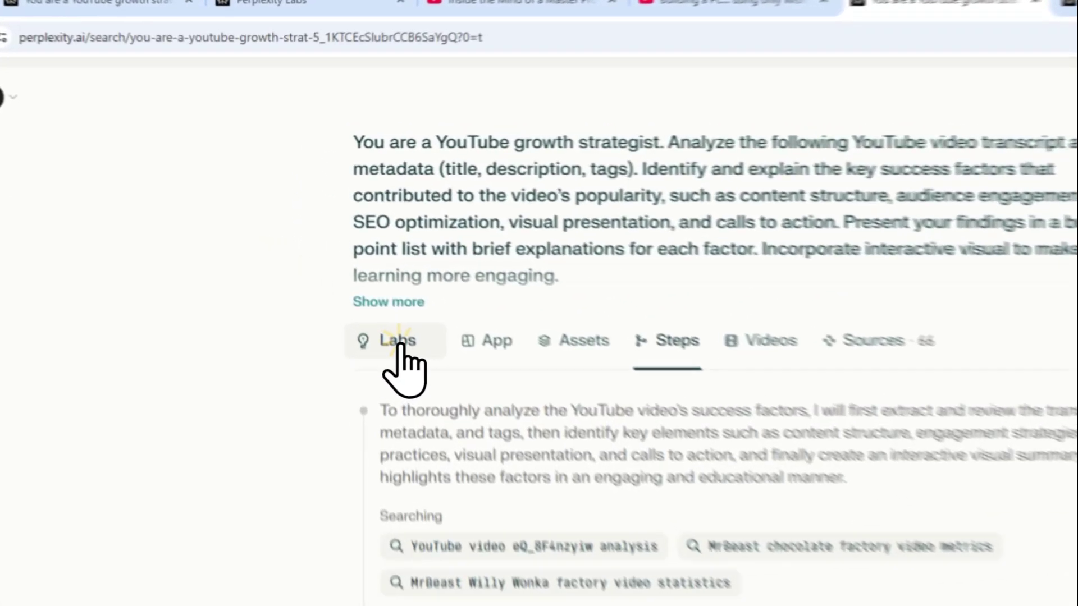
{"action": "left_click", "coordinate": [349, 248]}
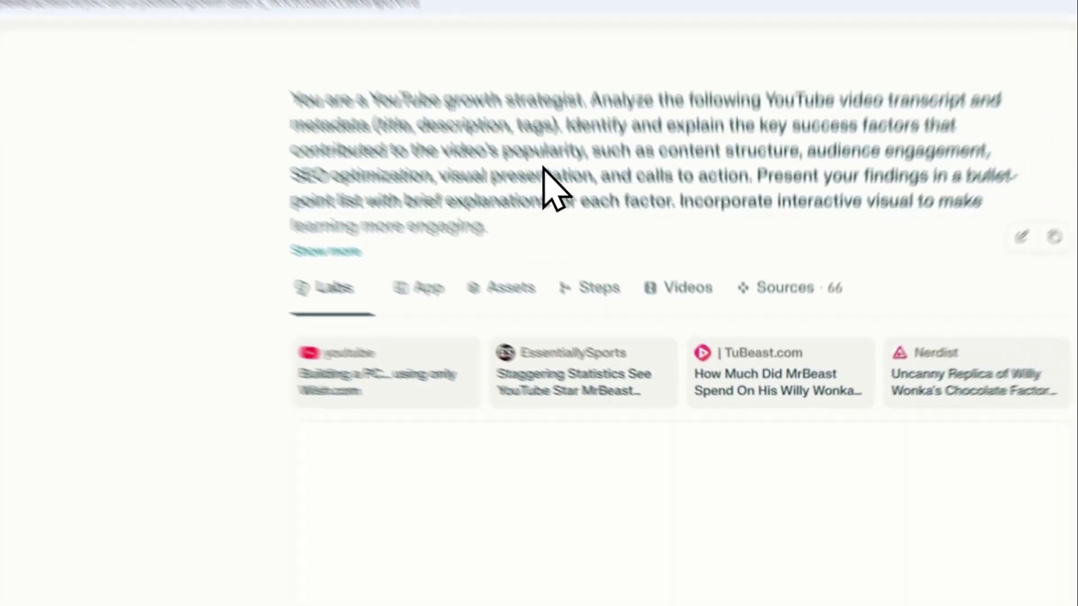